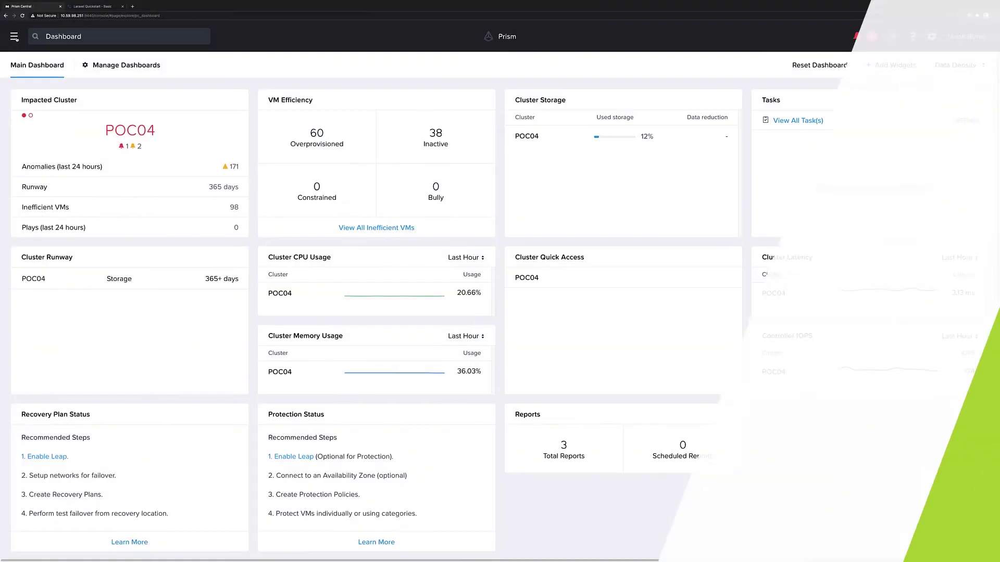
Open the VMs list showing fqs-vm-01 and fqs-vm-02, then go to the Categories list
click(14, 36)
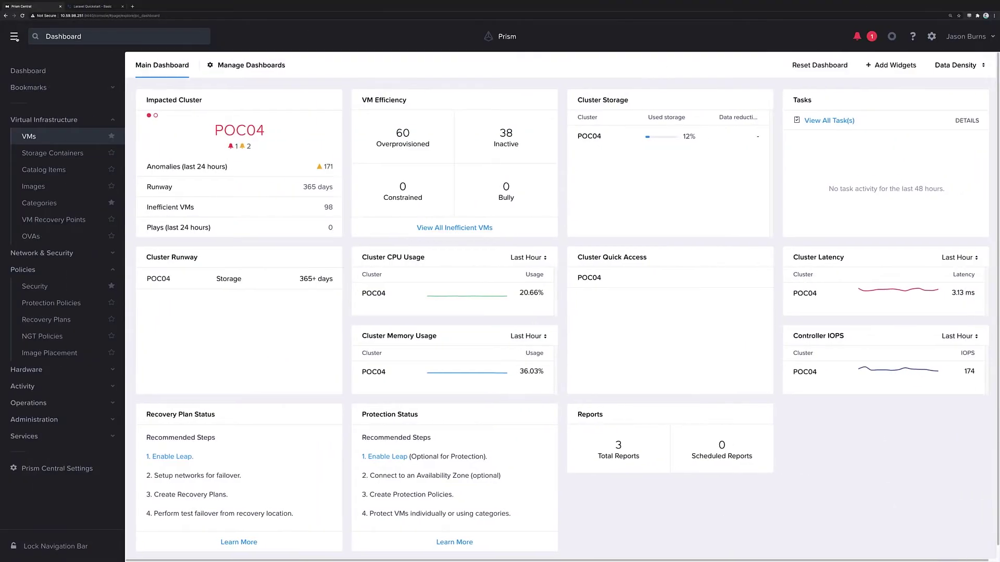
click(29, 136)
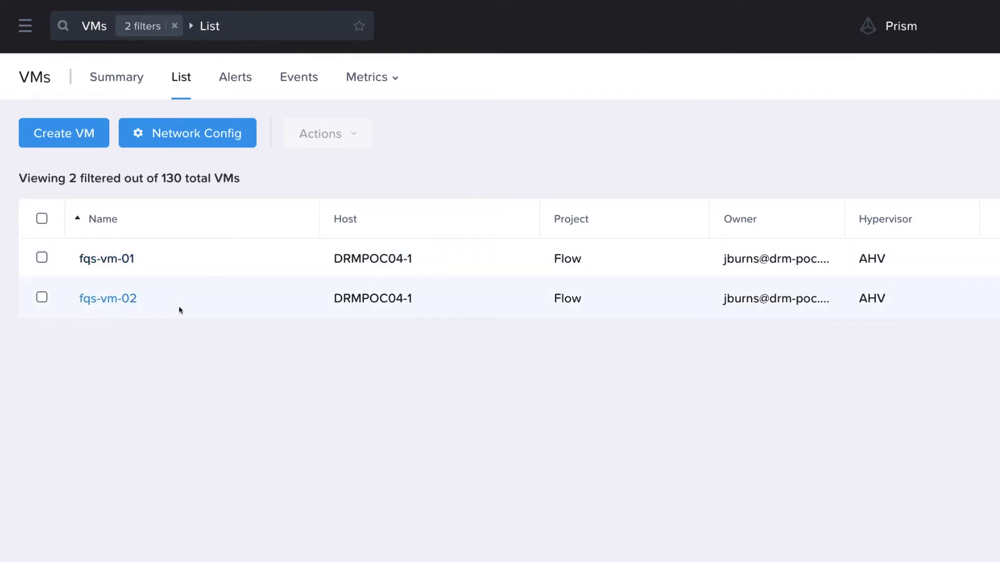
click(30, 31)
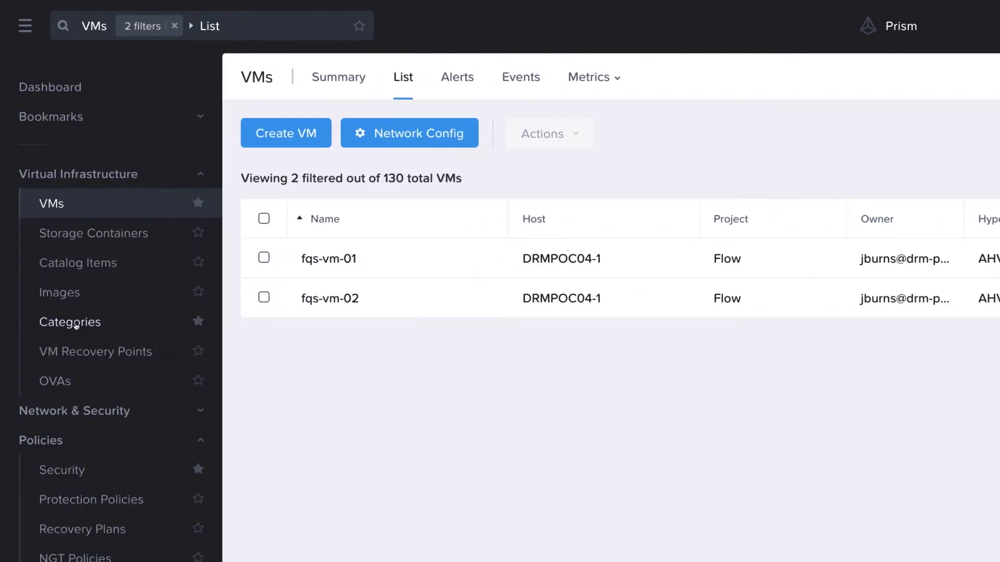
click(77, 324)
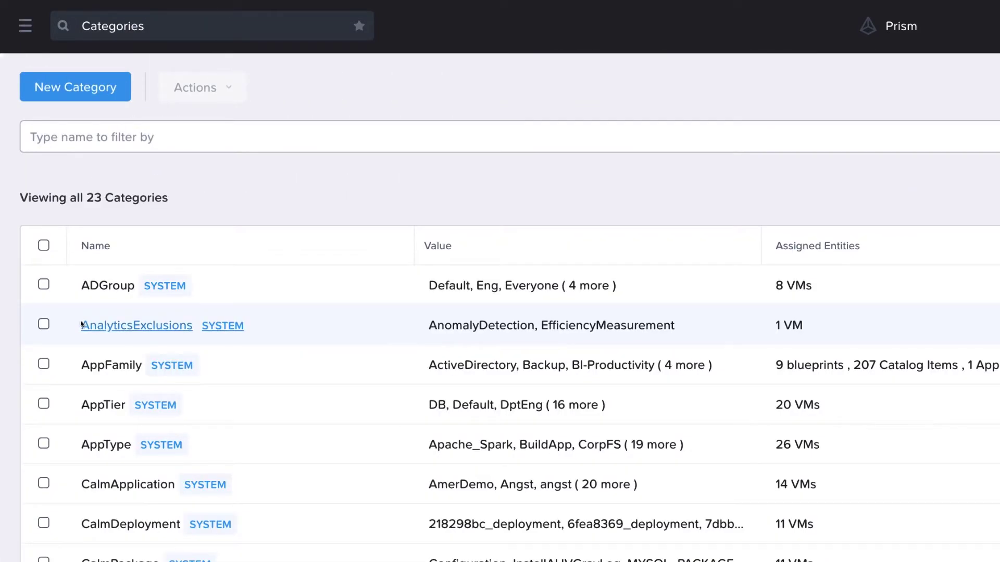
Open the AppType category and point out its Taskman value
click(112, 450)
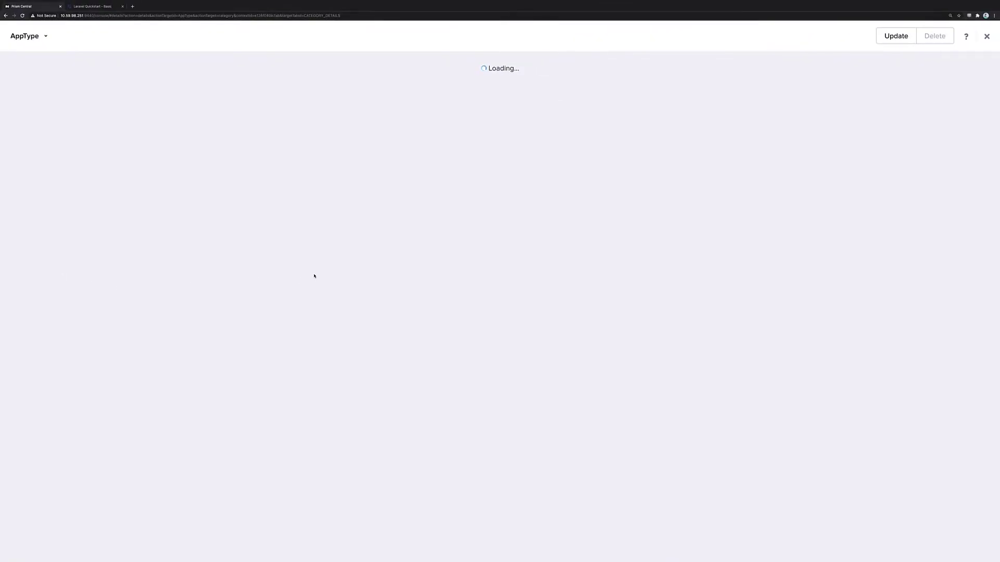
scroll(504, 444, down, 7)
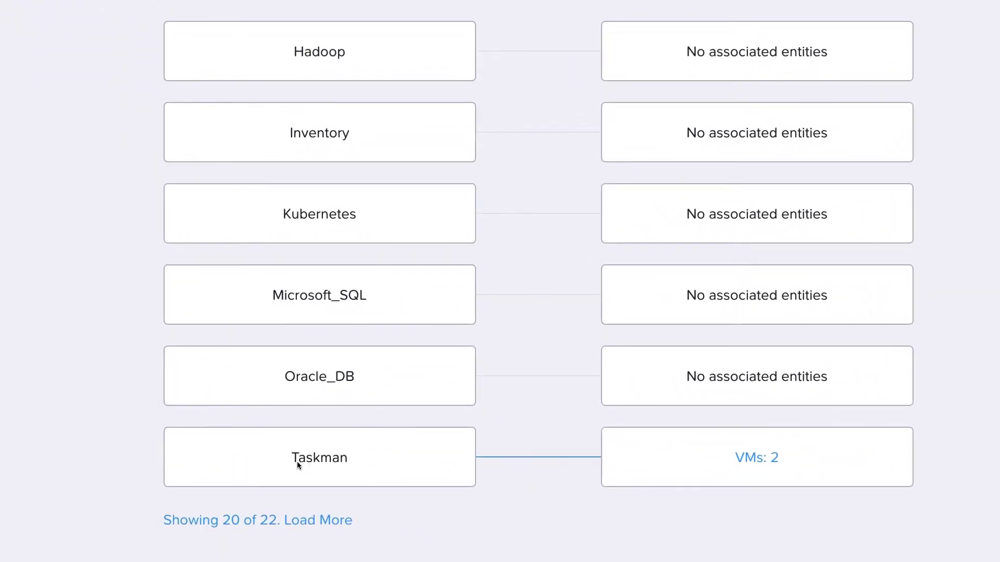
drag(296, 461, 369, 463)
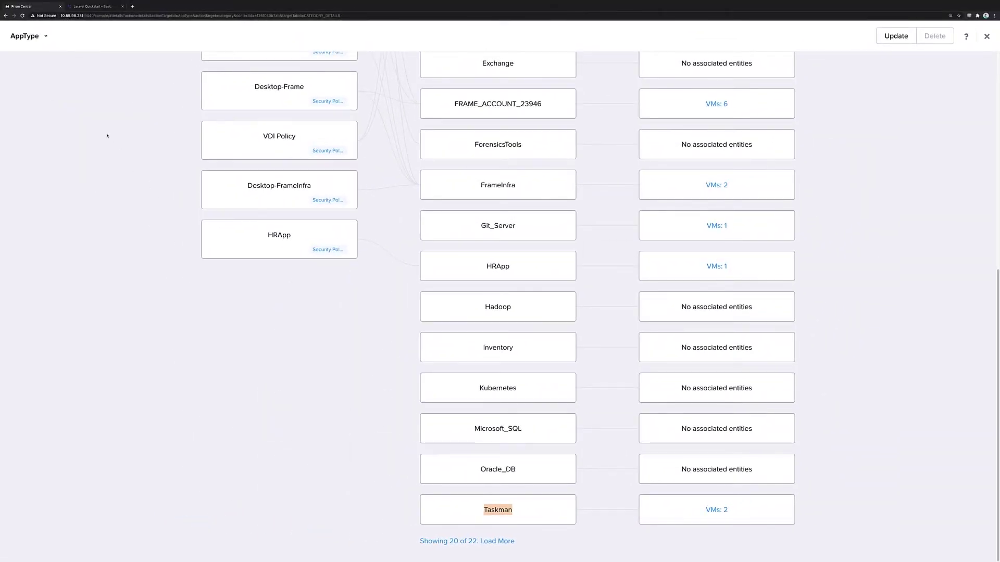
Switch to the AppTier category, review its values and VM associations, and start editing it
click(53, 37)
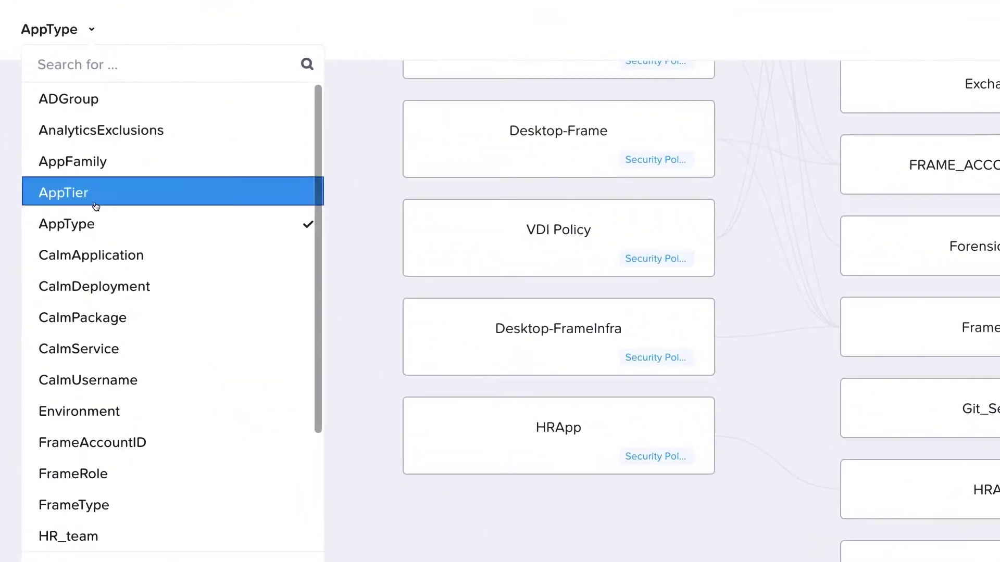
click(82, 190)
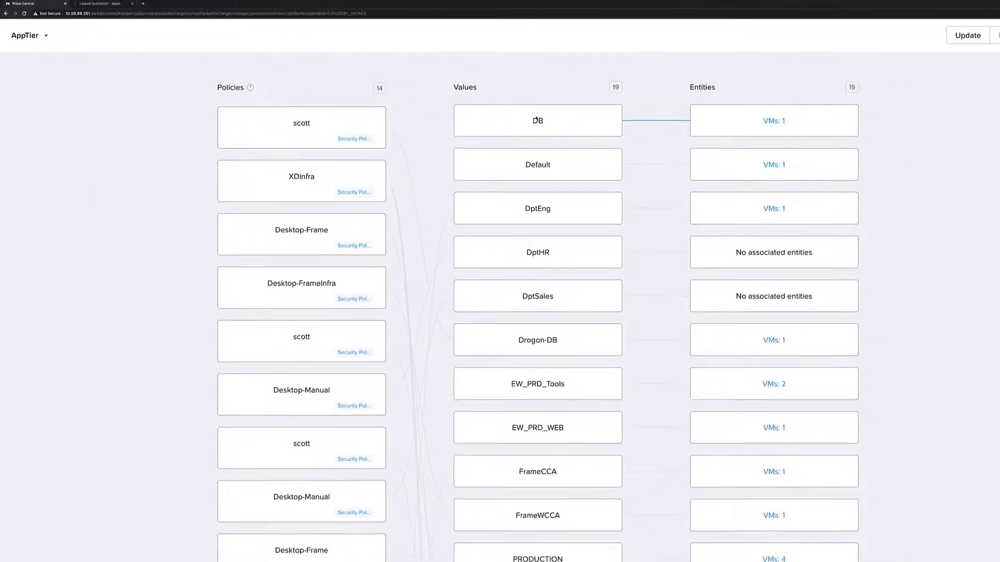
scroll(591, 404, down, 6)
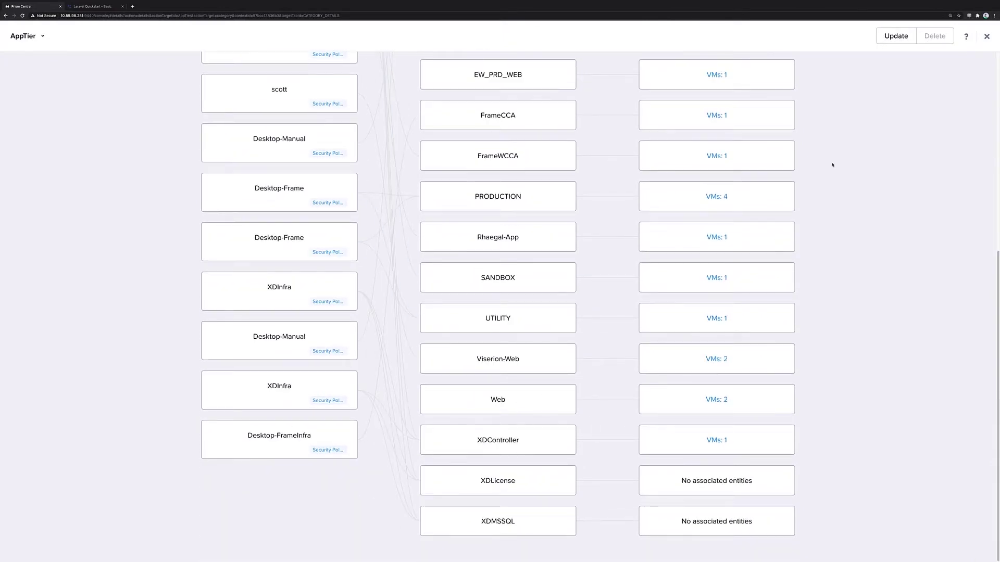
click(893, 37)
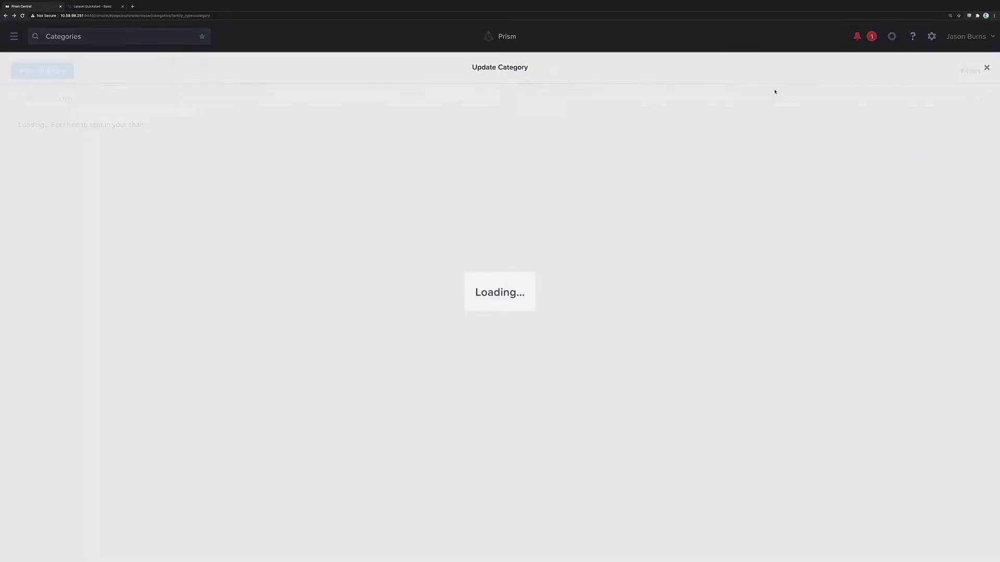
Add a trial Proxy value to AppTier, remove it again, and exit without saving
scroll(343, 307, down, 3)
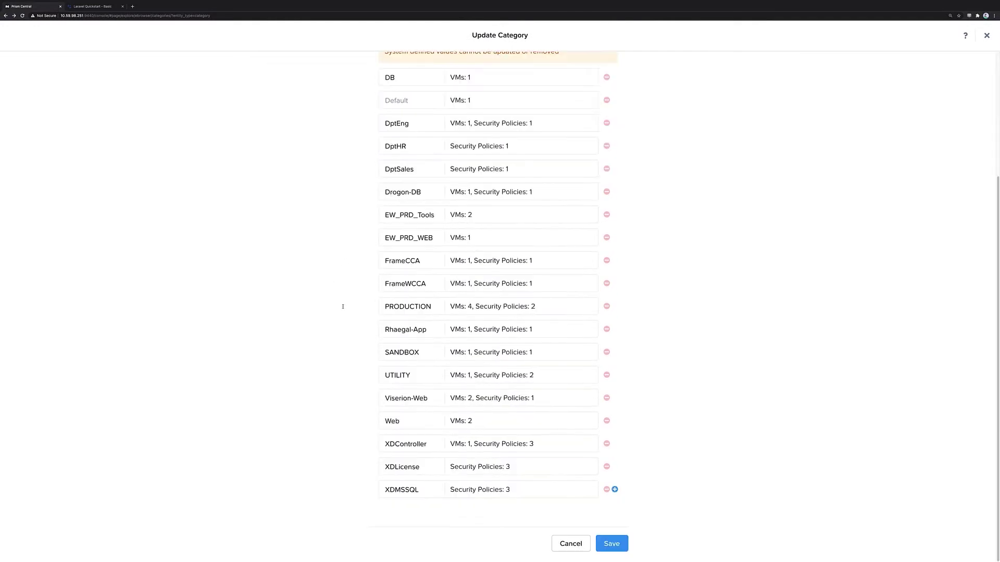
click(614, 490)
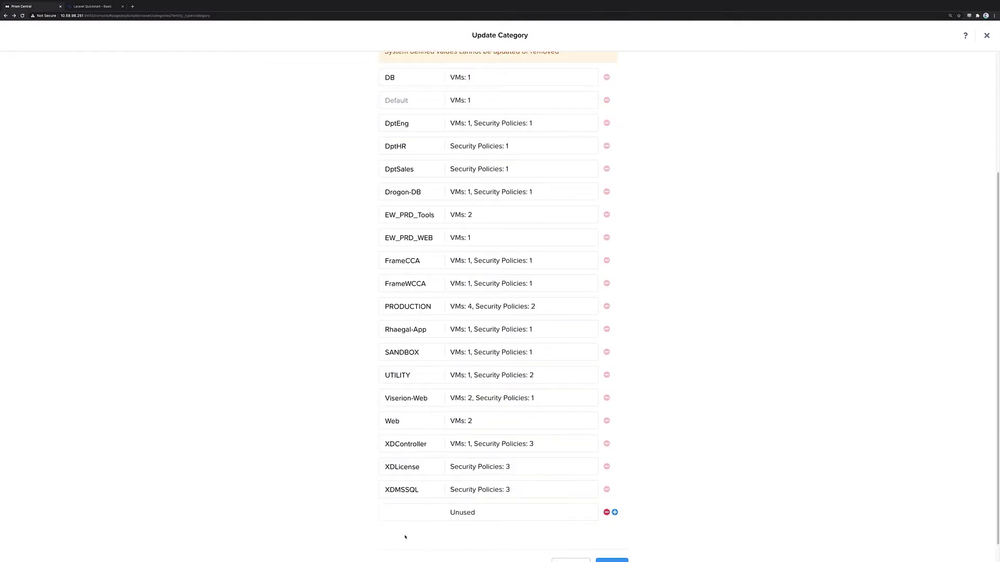
text(Proxy)
click(615, 512)
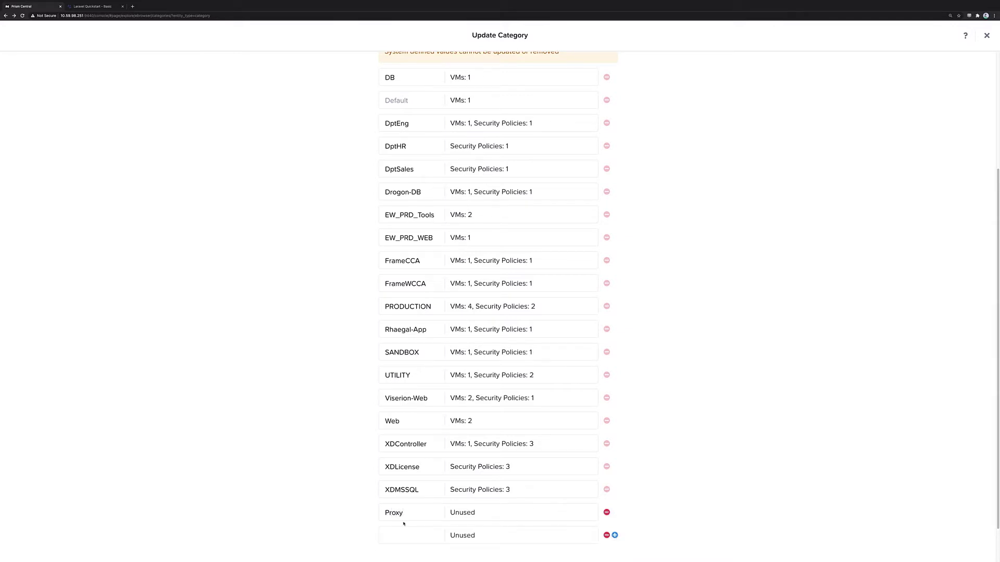
click(606, 513)
click(606, 513)
click(570, 542)
click(523, 291)
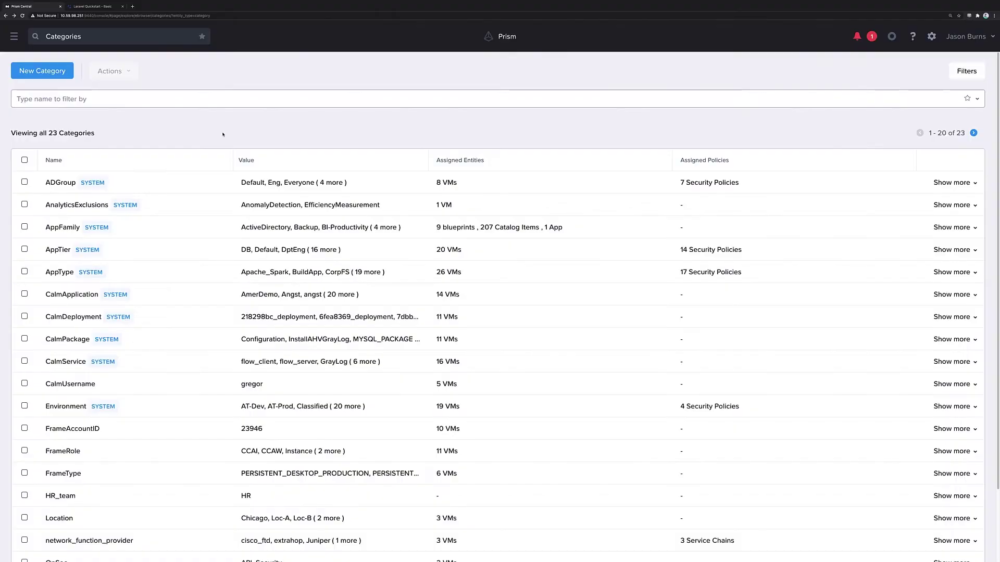
Show the VM list in the Flow view with each VM's categories
click(14, 36)
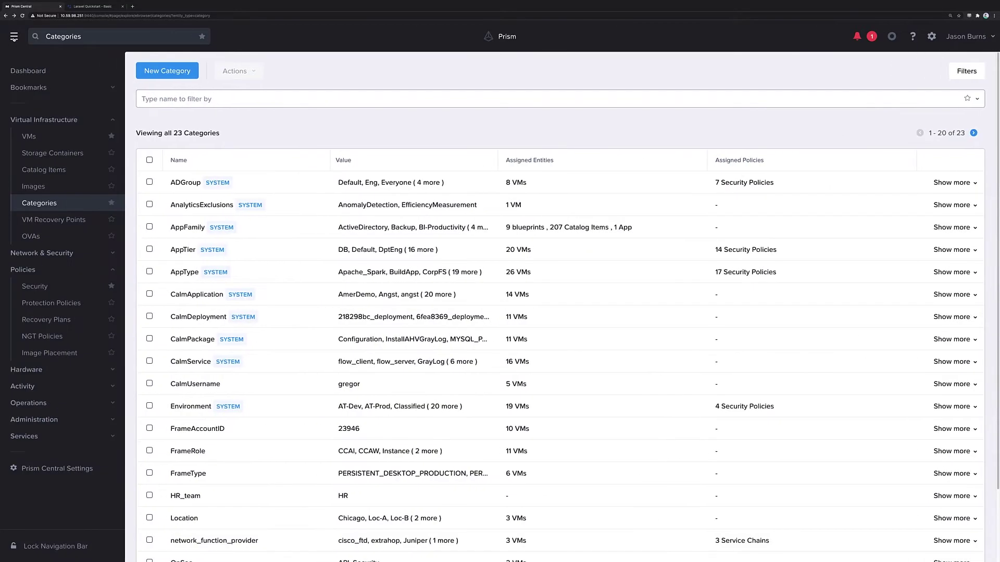
click(31, 138)
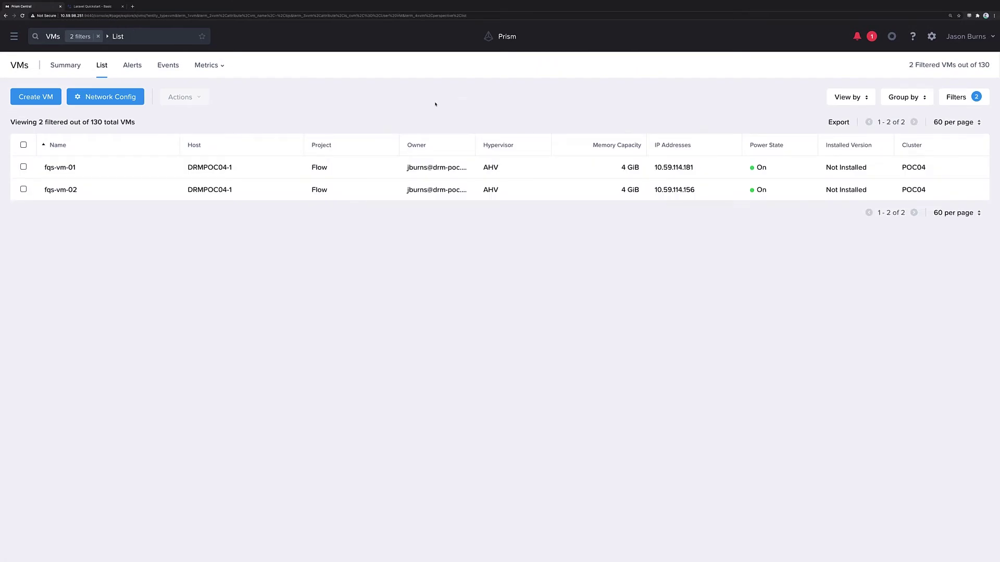
click(866, 98)
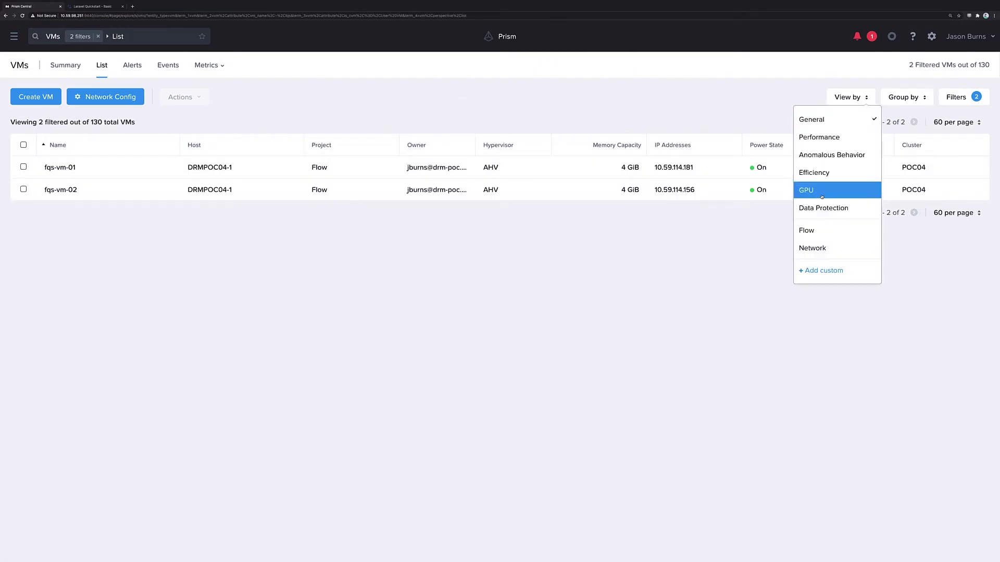
click(815, 232)
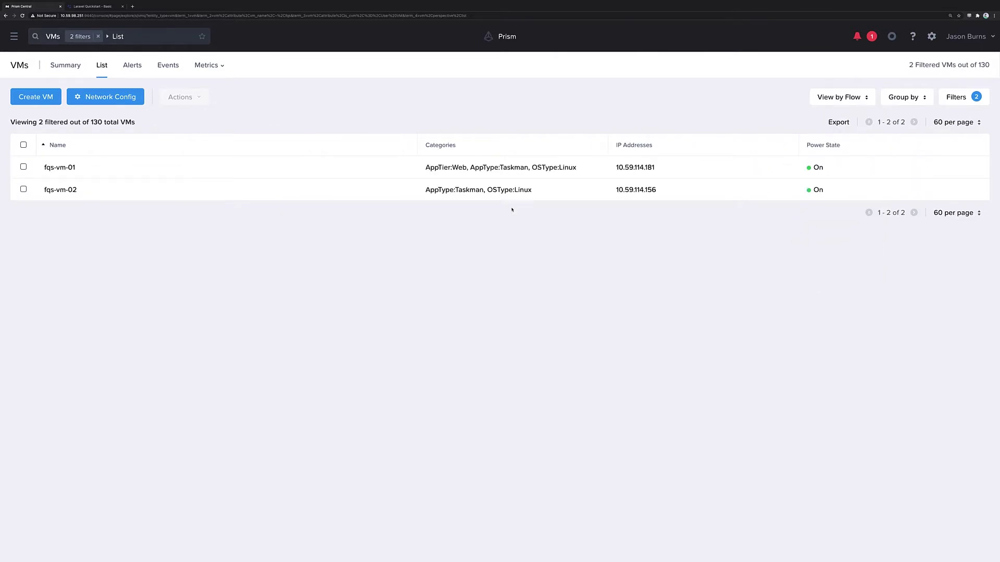
Verify both VMs have AppType:Taskman but only fqs-vm-01 has AppTier:Web, then open Security Policies
drag(419, 146, 150, 148)
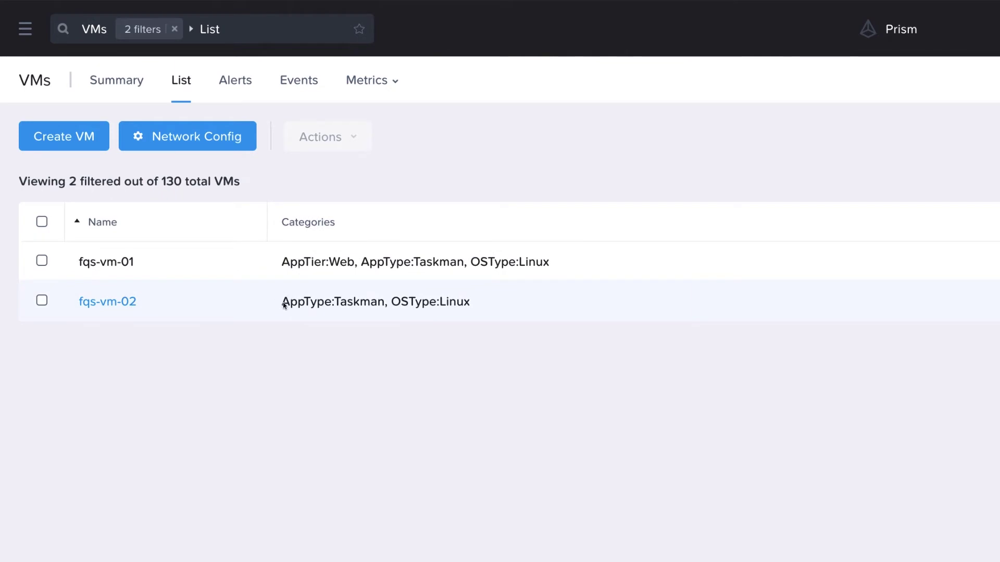
drag(281, 306, 385, 309)
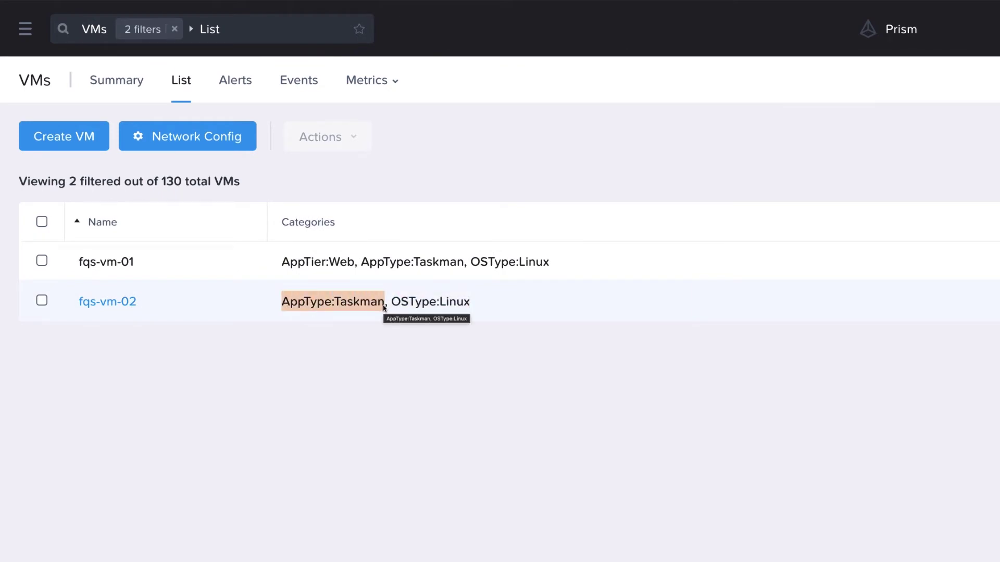
drag(361, 266, 465, 267)
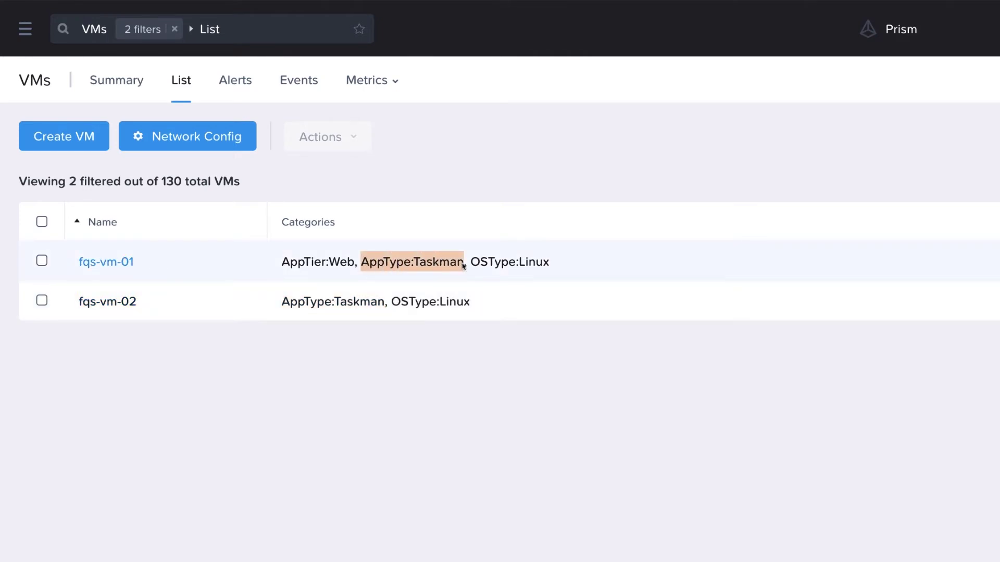
drag(355, 266, 285, 264)
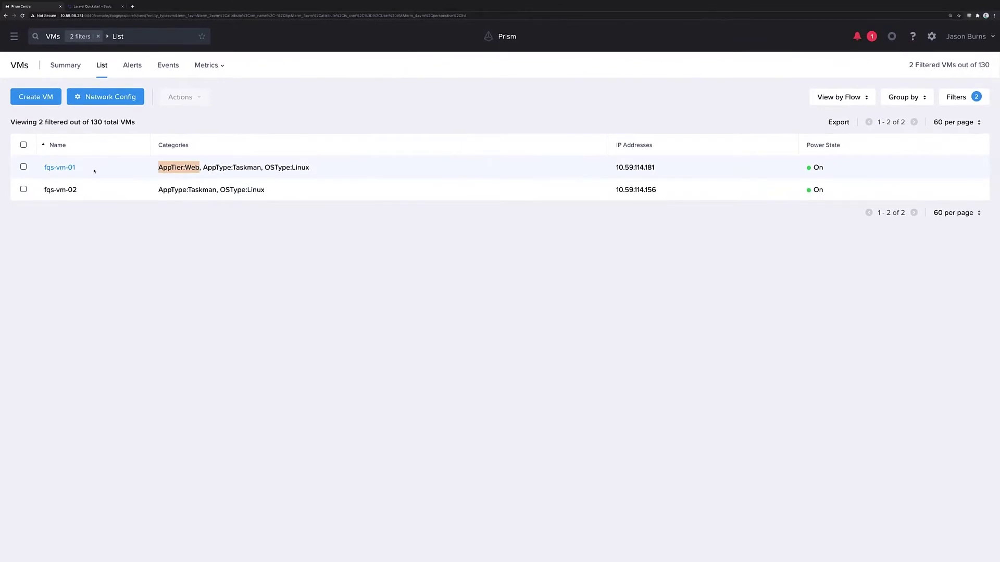
click(14, 36)
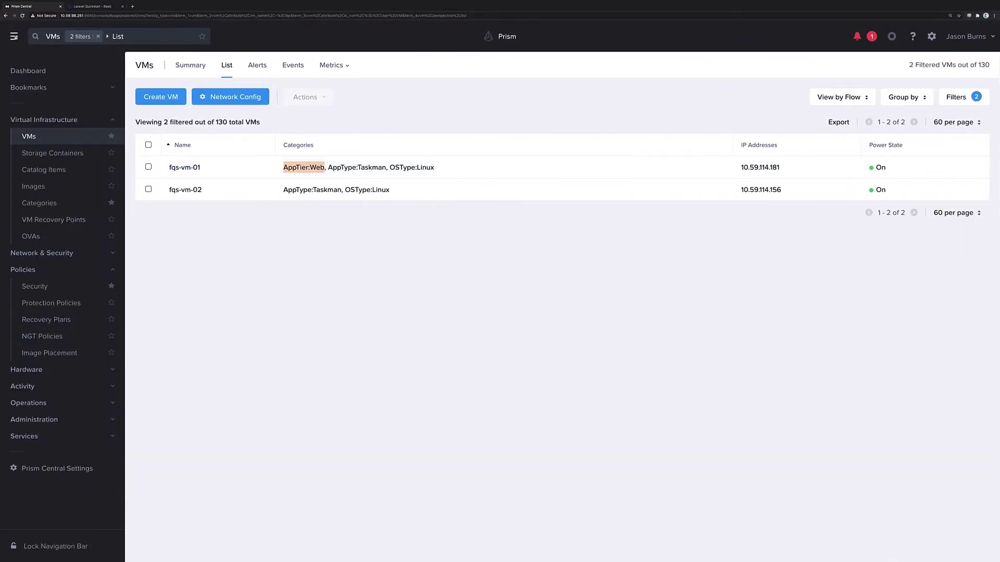
click(44, 286)
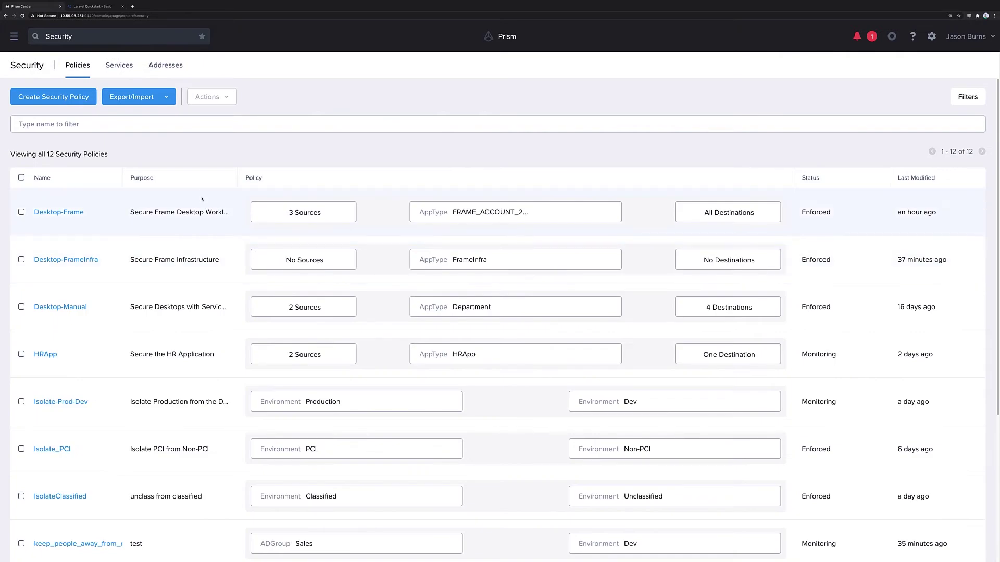
Start creating a new application security policy
click(71, 98)
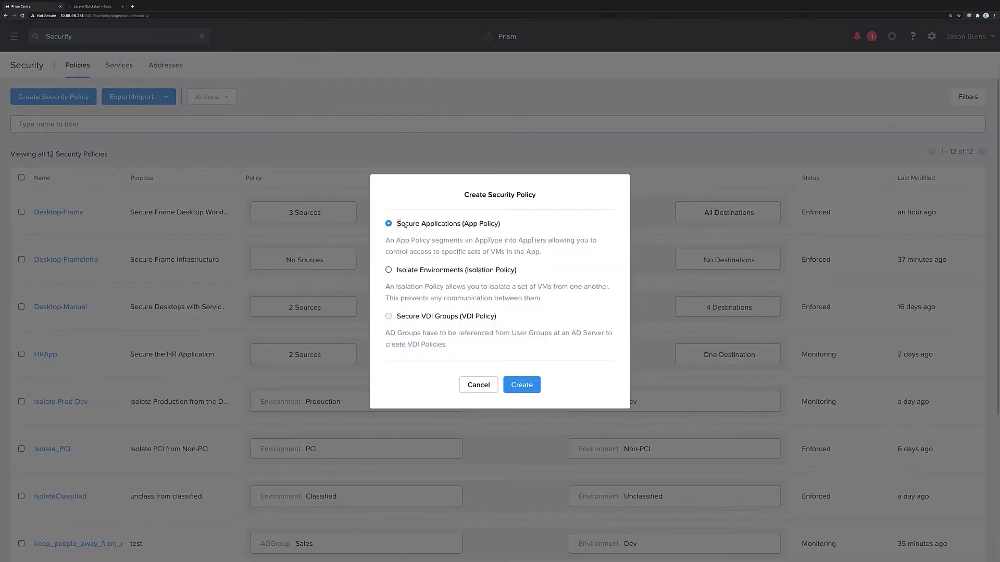
drag(395, 224, 515, 229)
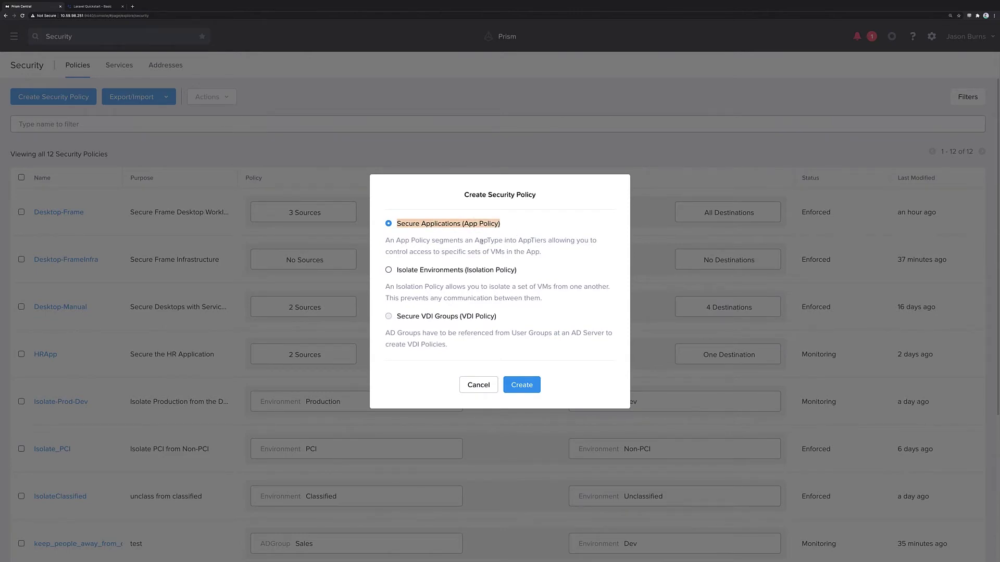
click(525, 386)
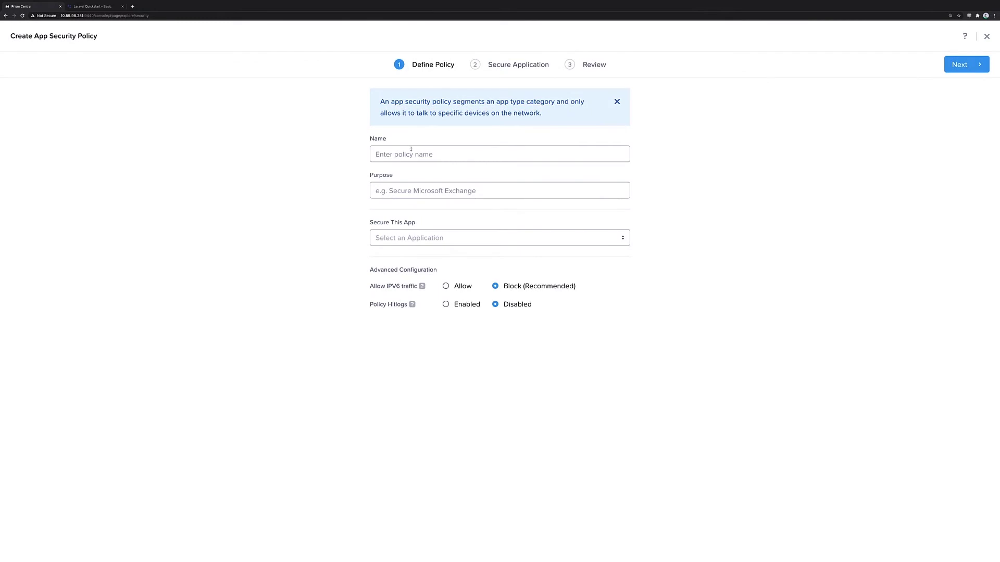
Name the policy Demo-TaskMan, purpose 'Secure Task Man', securing AppType:Taskman
click(411, 153)
text(Demo-TaskMan)
key(Tab)
text(Secure )
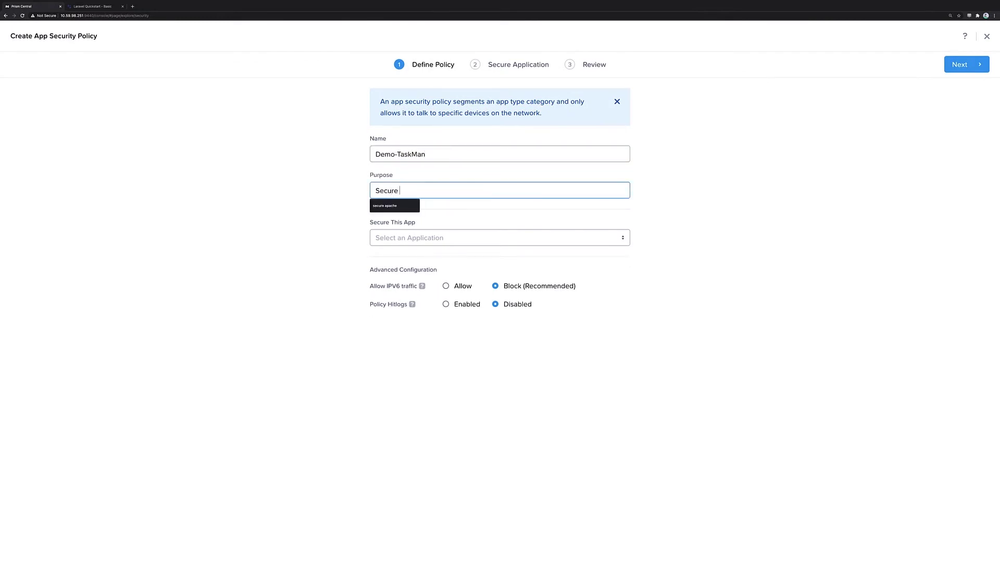
text(Task Man)
key(Tab)
text(task)
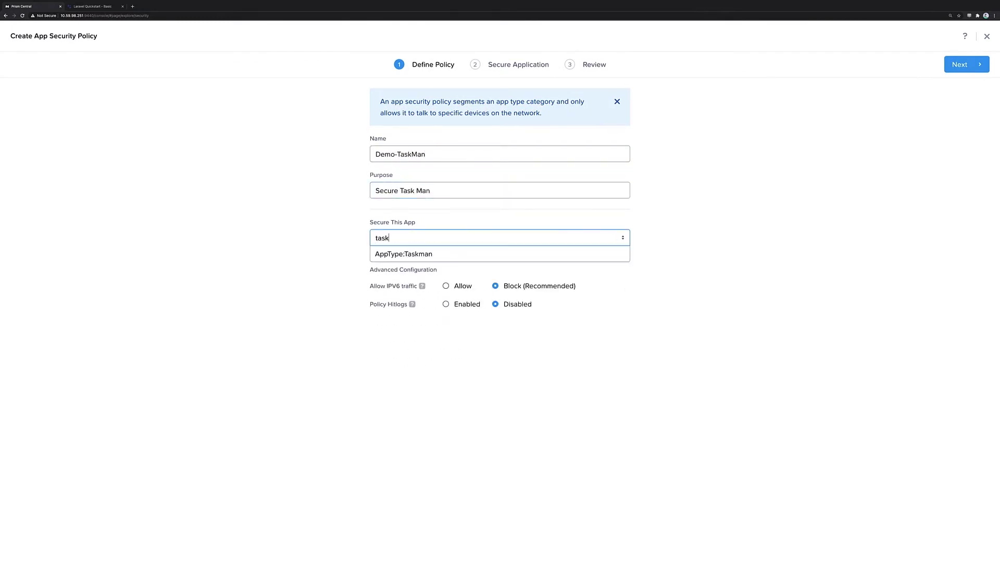
click(413, 254)
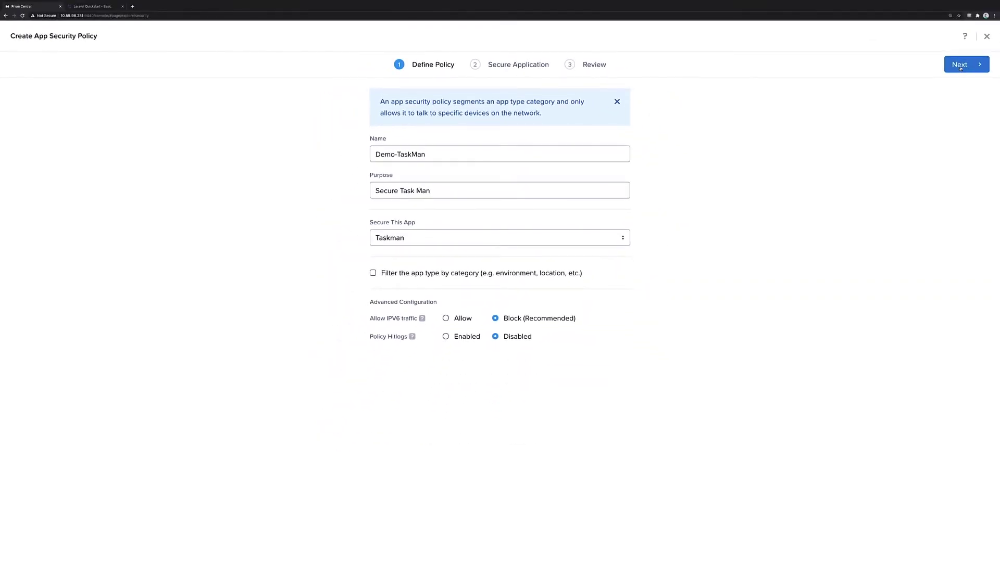
click(960, 67)
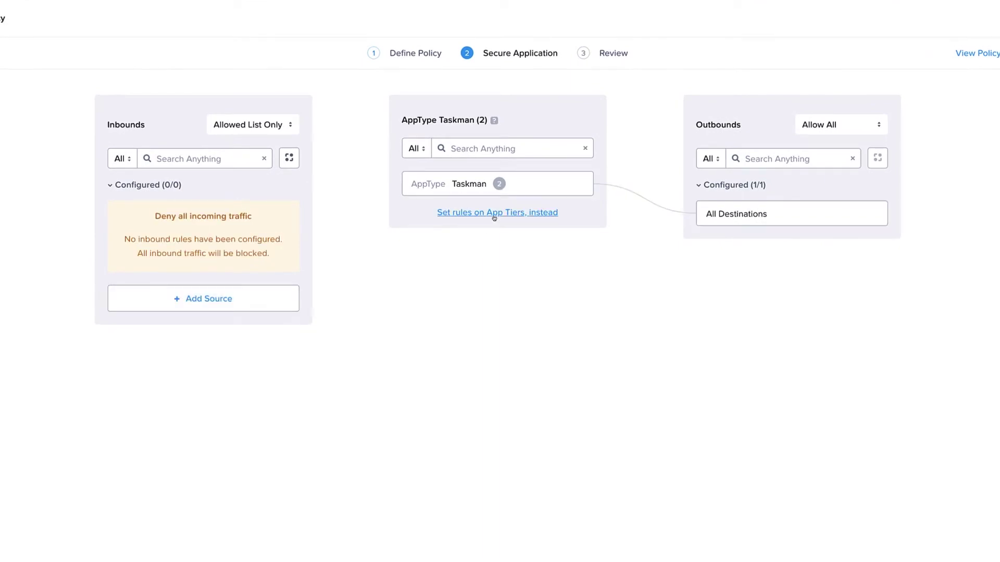
Switch to tier-based rules and add the Web and DB tiers to the Taskman app
click(494, 213)
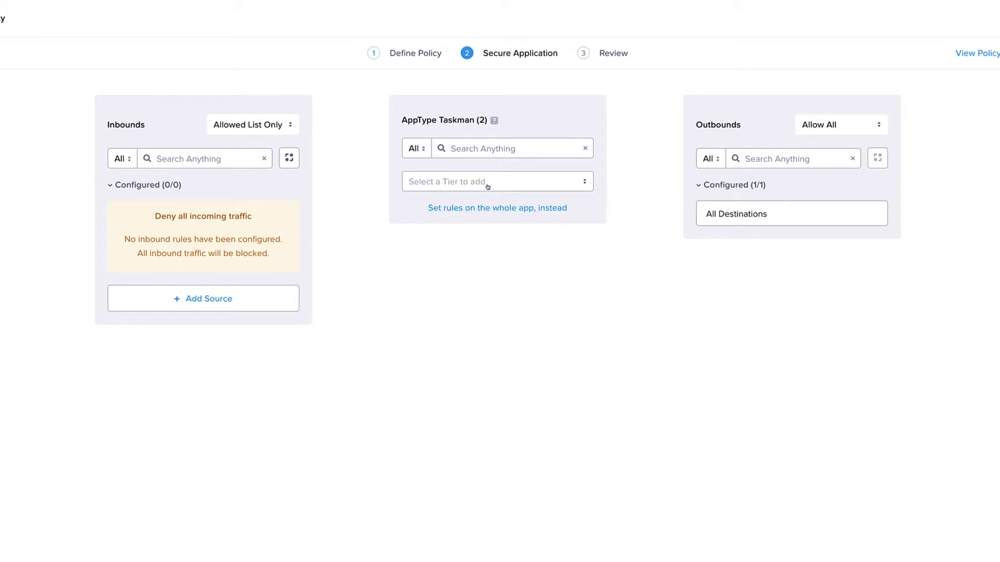
click(487, 185)
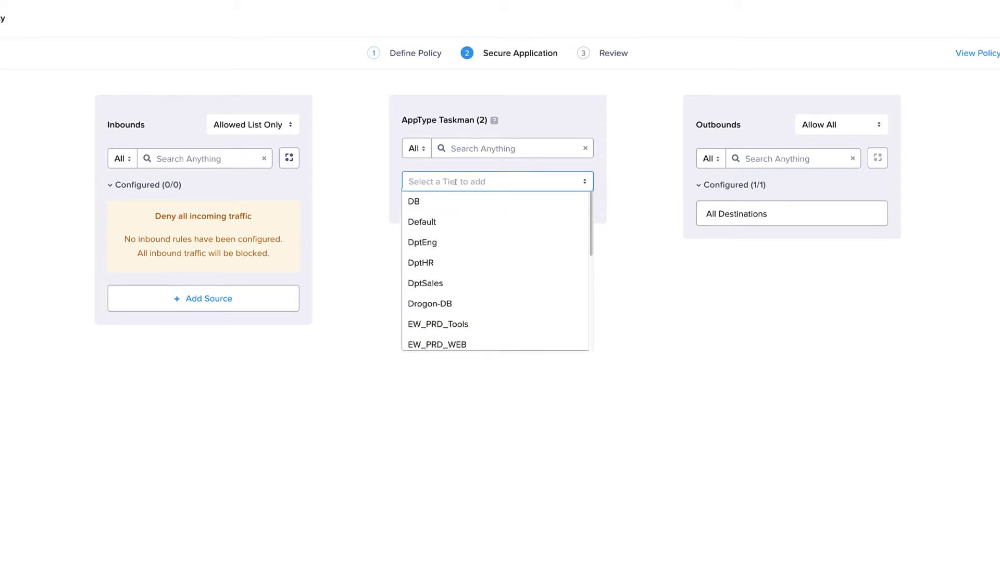
text(web)
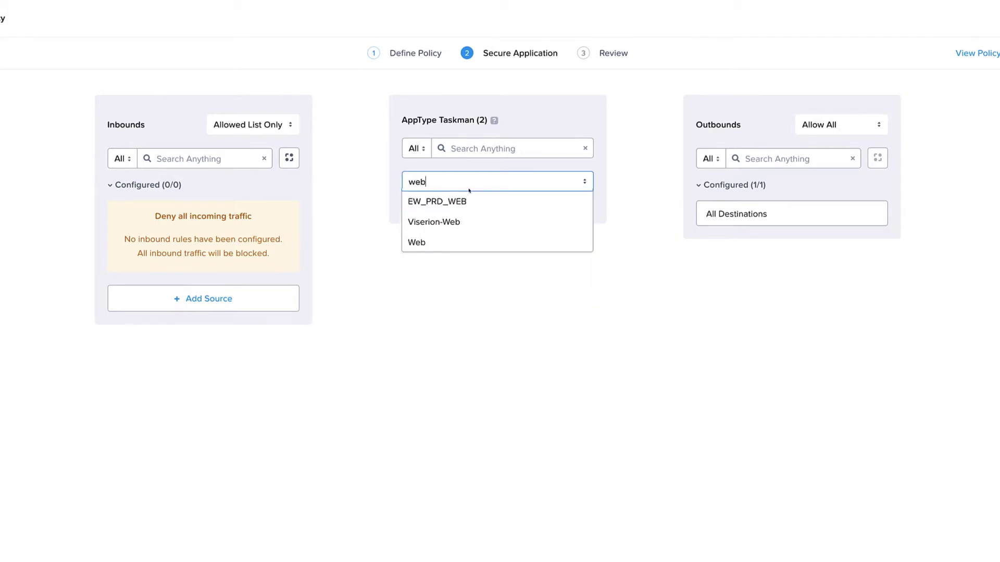
click(427, 236)
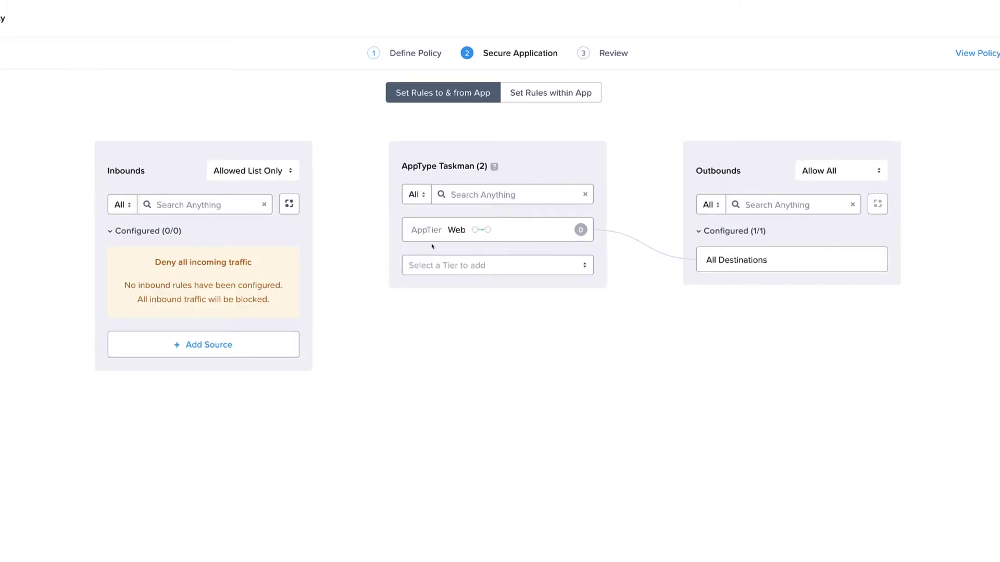
click(477, 266)
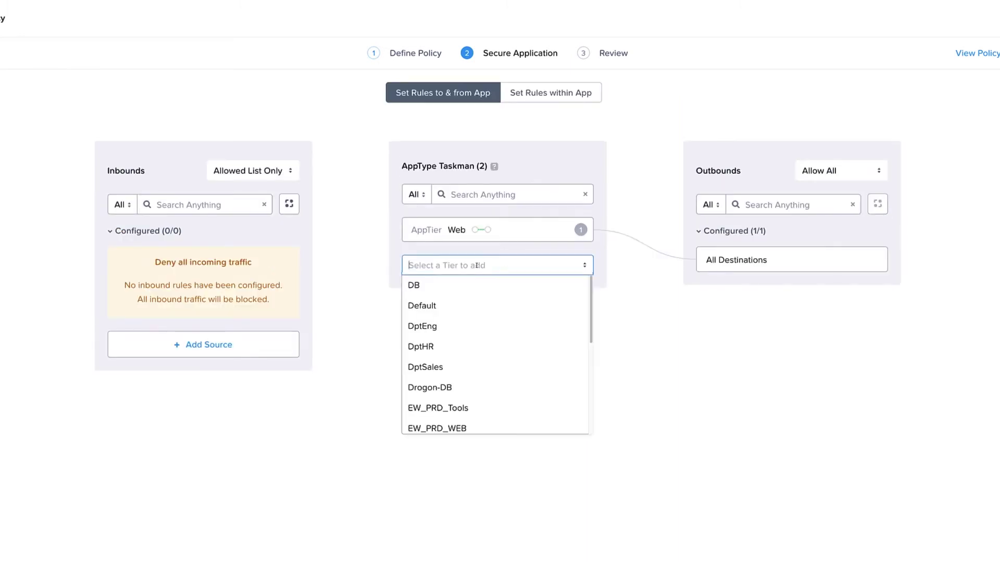
click(422, 285)
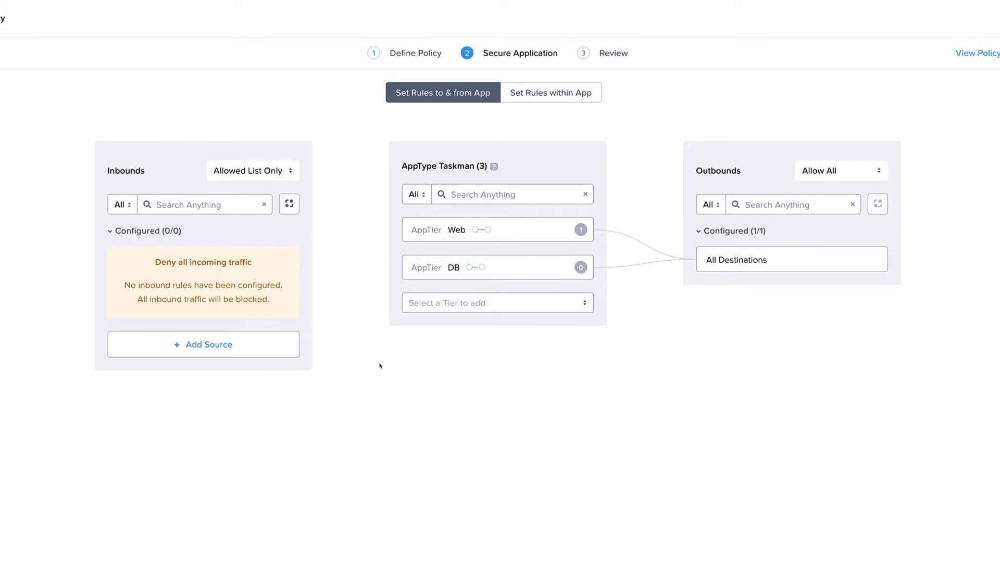
Add subnet 0.0.0.0/0 as an inbound traffic source
click(209, 345)
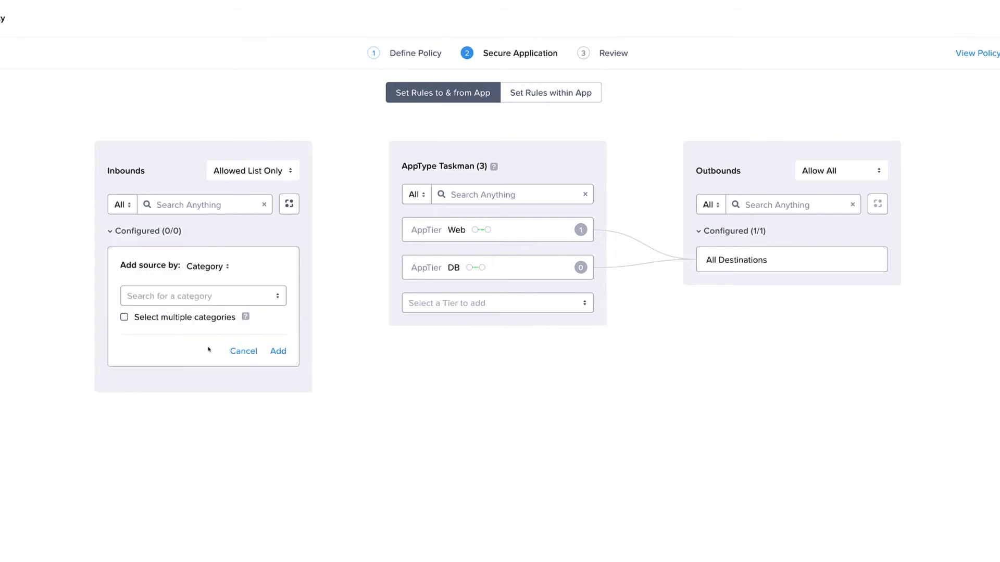
click(211, 268)
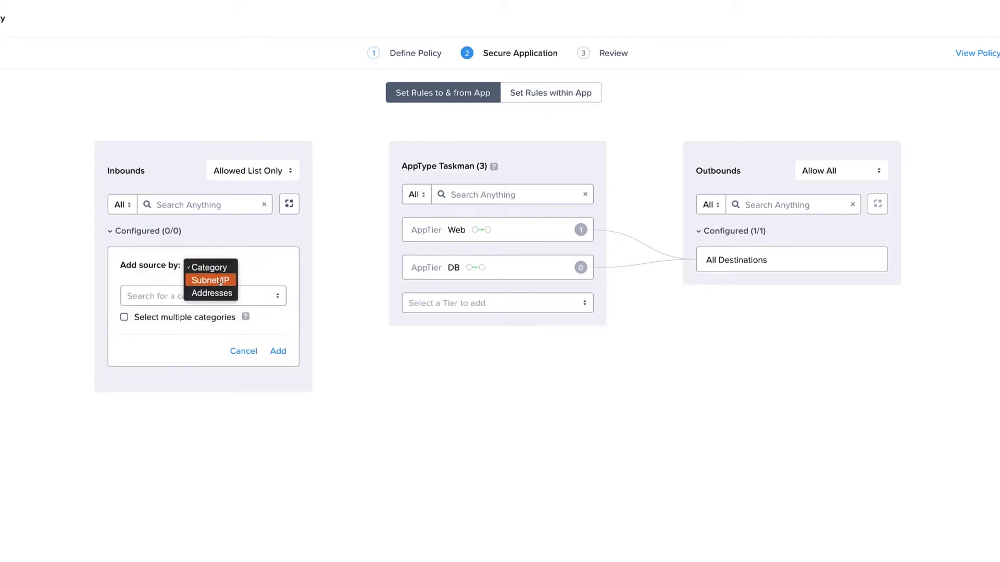
click(221, 282)
click(164, 298)
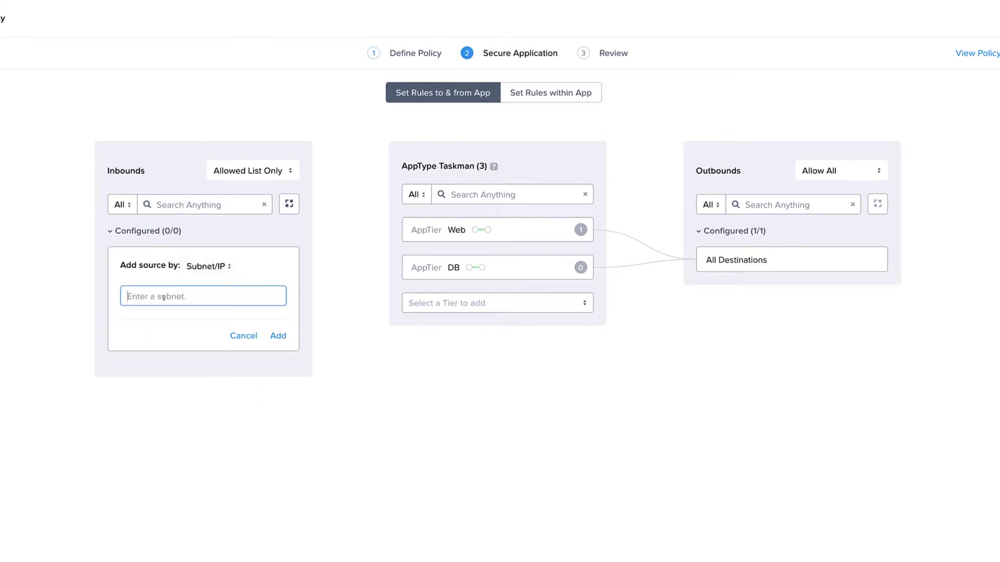
text(0.0.0.0/0)
click(279, 337)
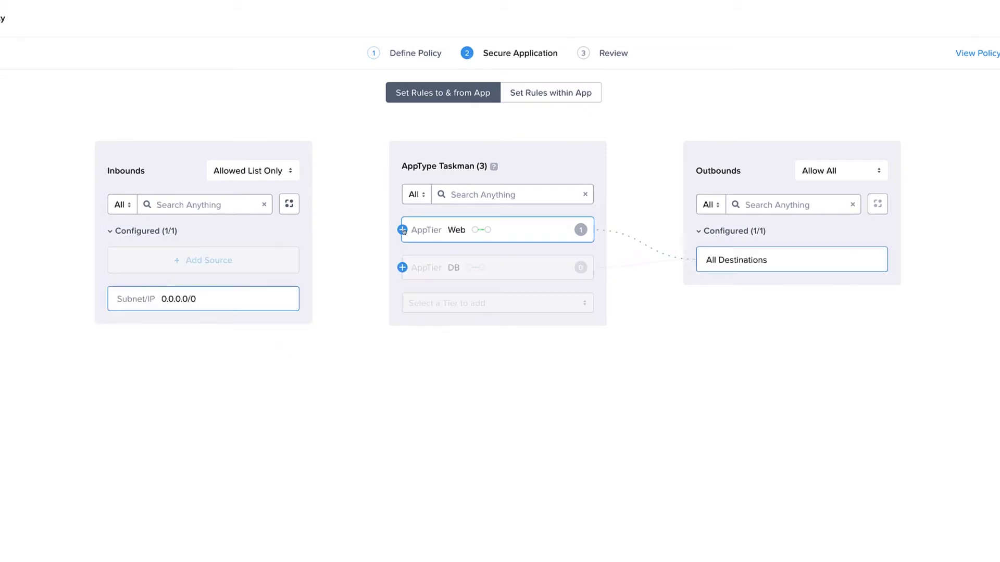
Save an inbound rule 'Allow All to Web on TCP 80' to the Web tier on TCP port 80
click(402, 231)
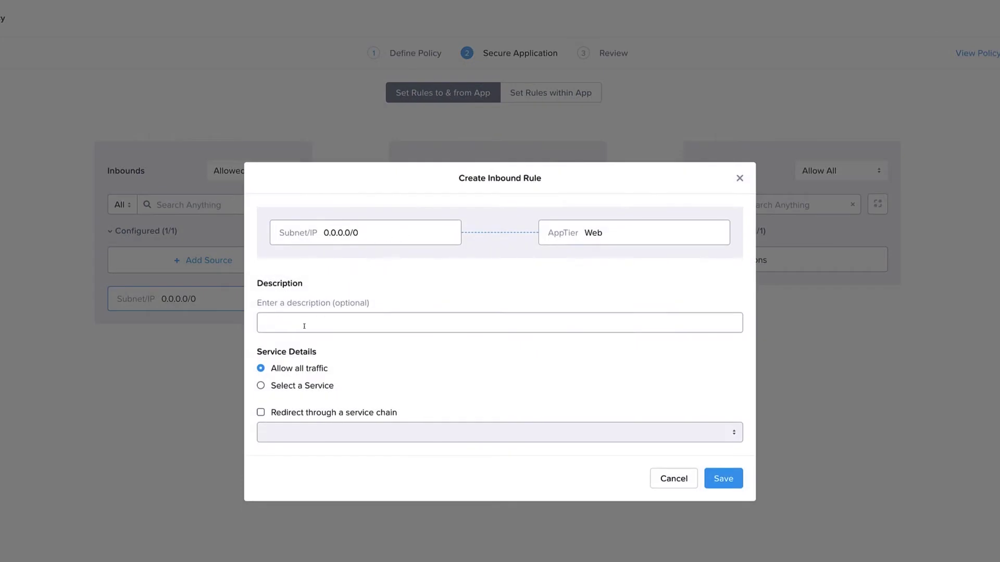
click(304, 326)
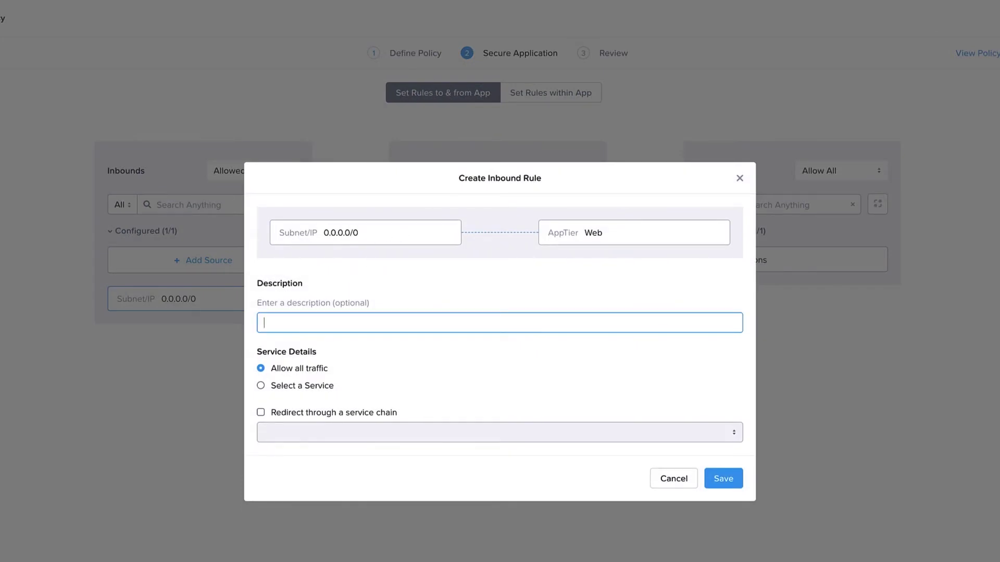
text(Allow All to Web on TCP 80)
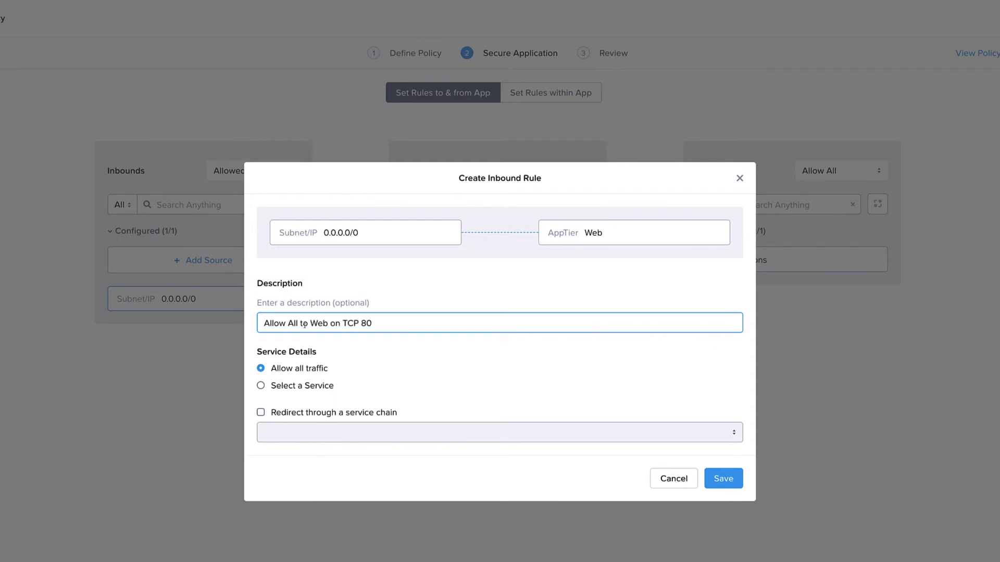
click(260, 386)
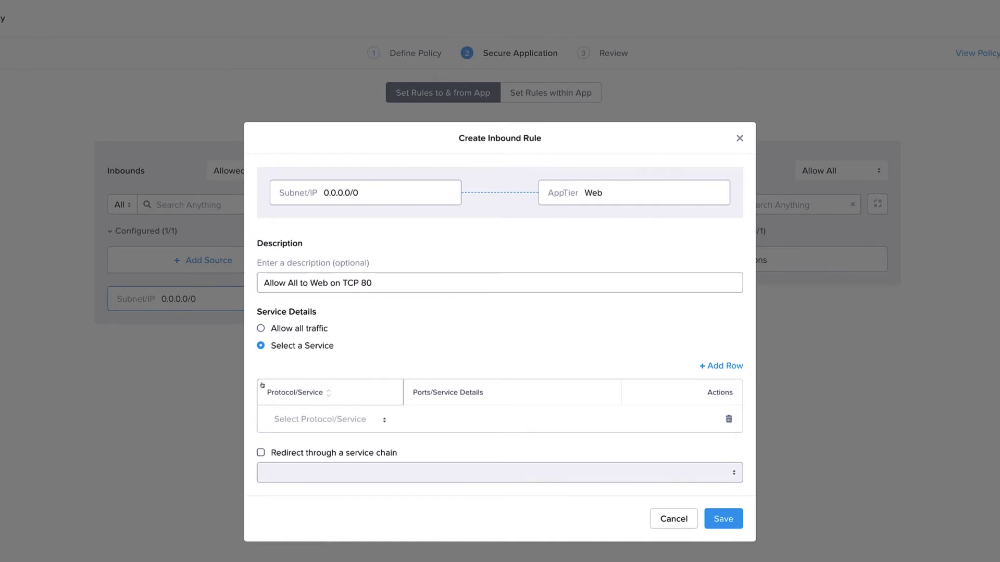
click(318, 422)
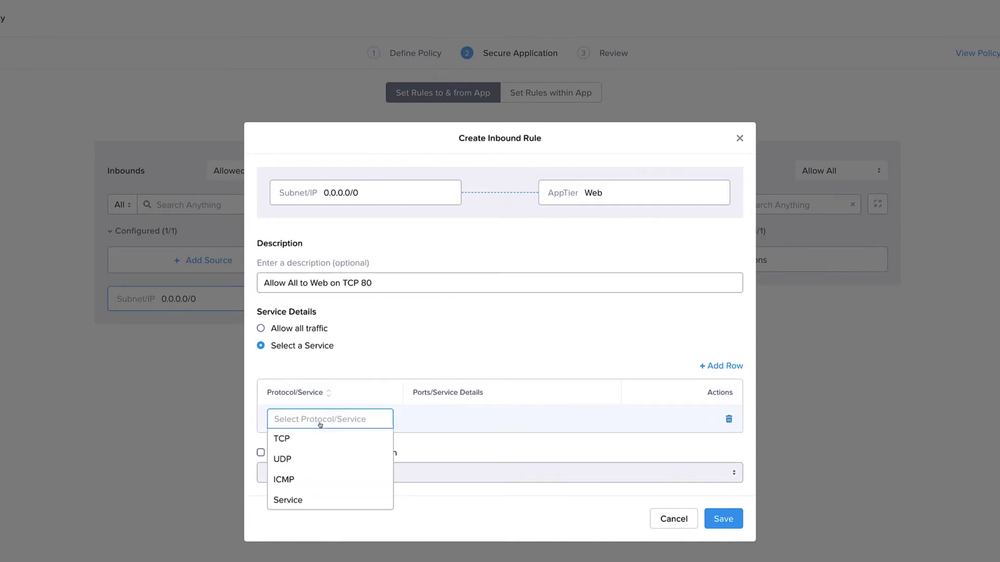
click(299, 446)
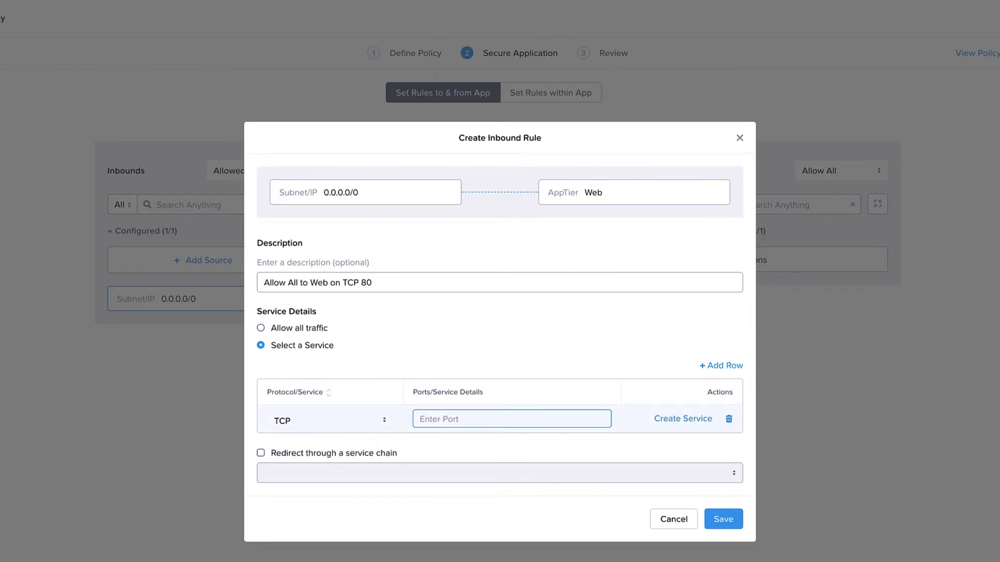
text(80)
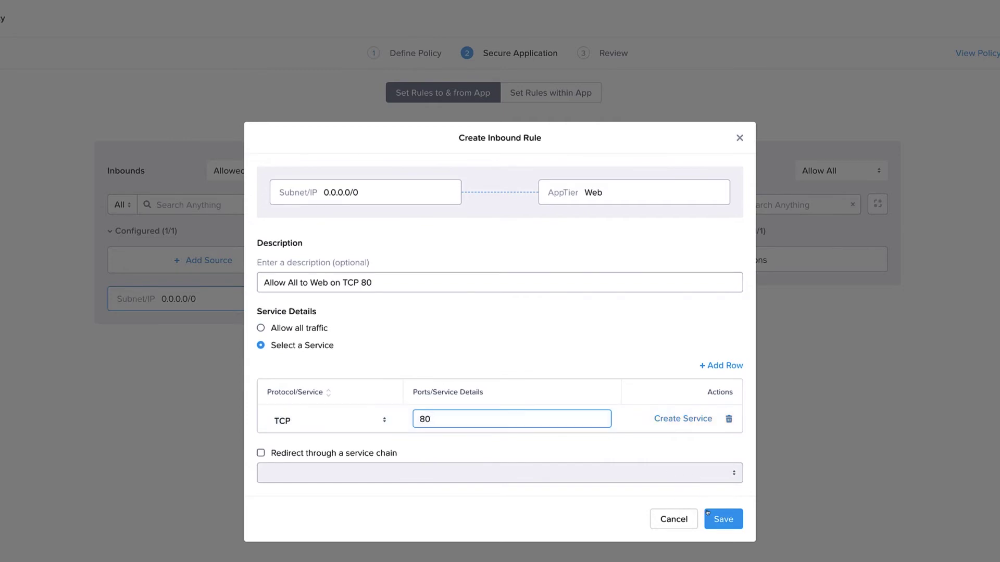
click(722, 519)
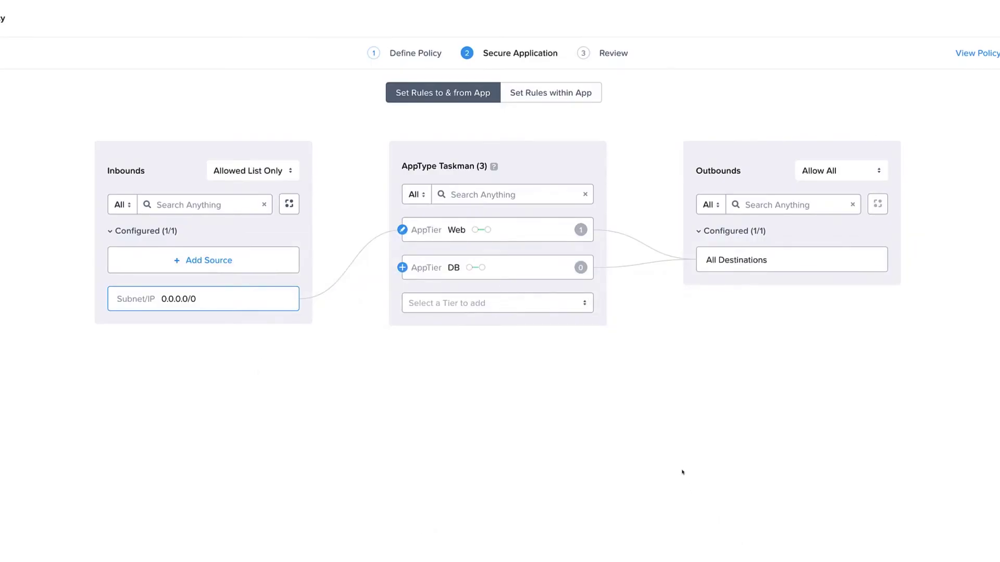
click(521, 227)
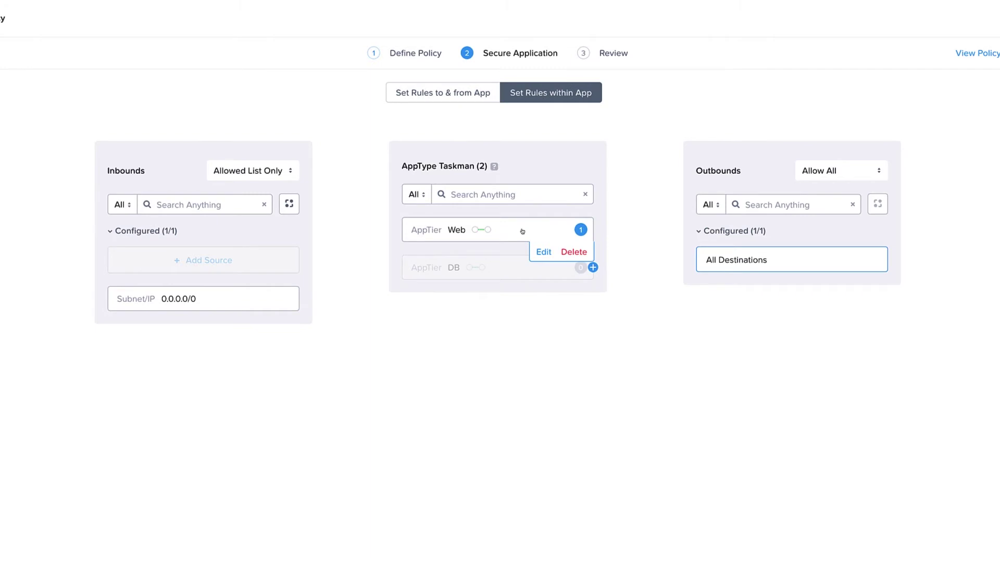
Create and save a Web-to-DB rule 'Web to DB on TCP 3306' using the mysql service
click(523, 231)
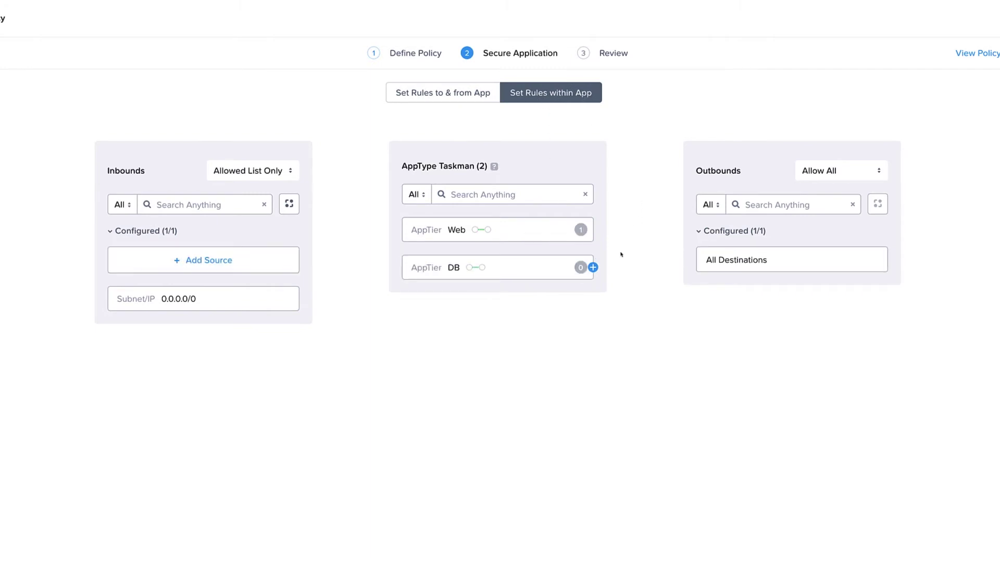
click(593, 268)
click(593, 267)
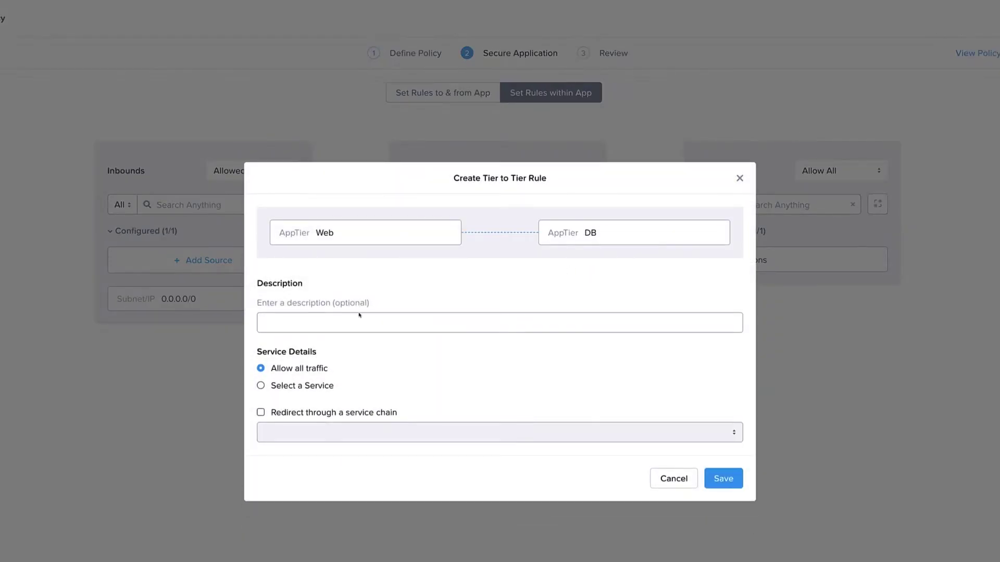
click(310, 321)
text(Web t)
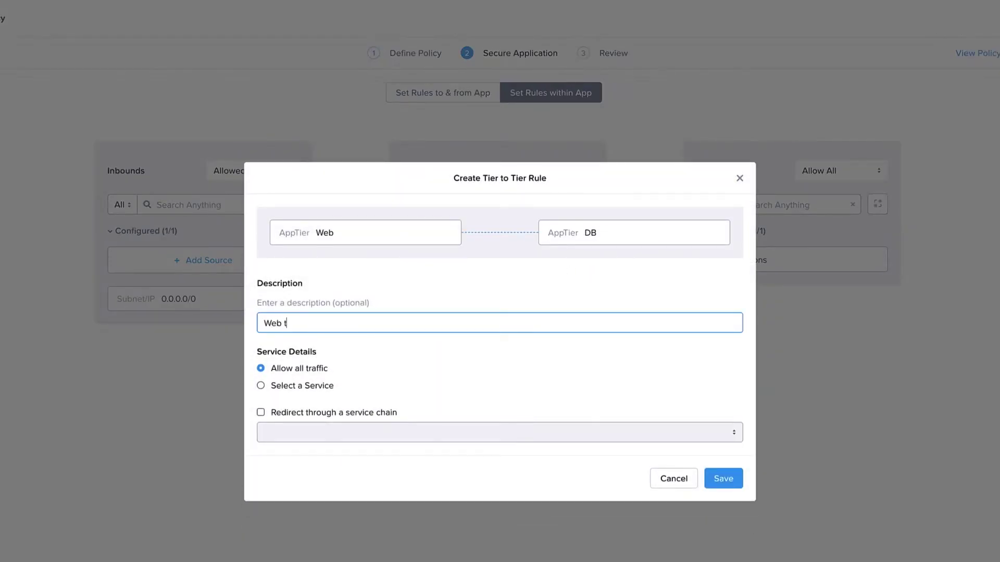
text(o DB on TCP 3306)
click(260, 385)
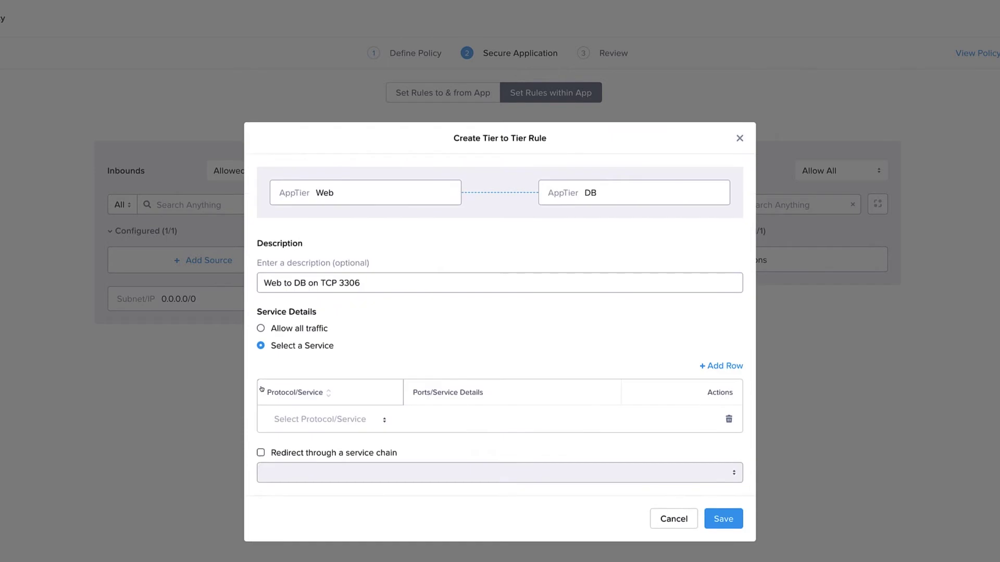
click(325, 421)
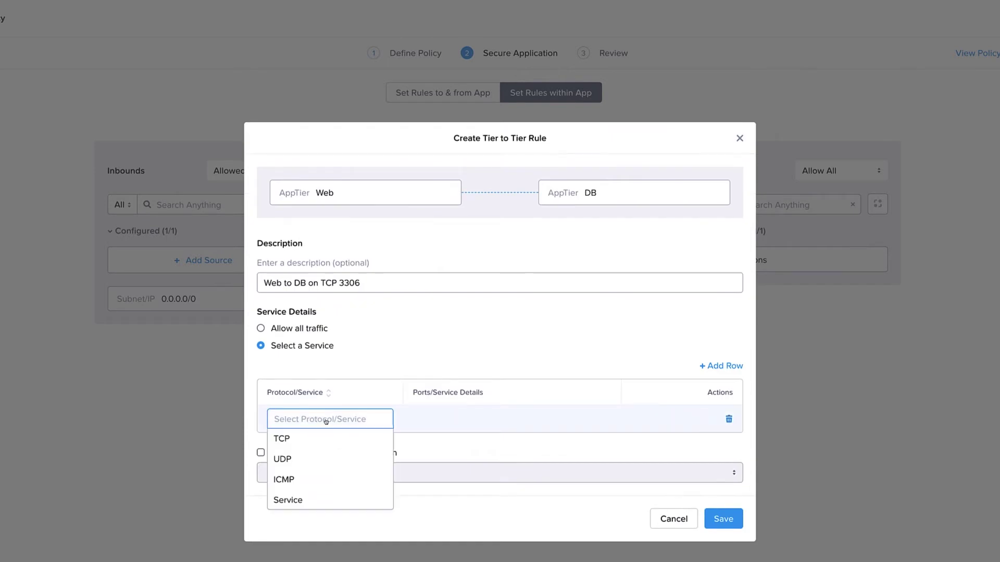
click(288, 500)
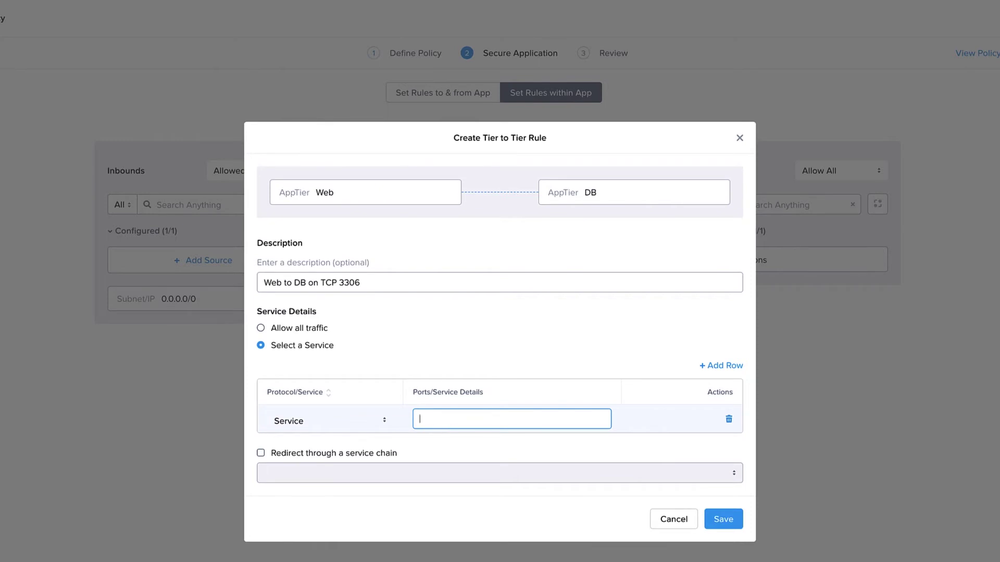
text(mysq)
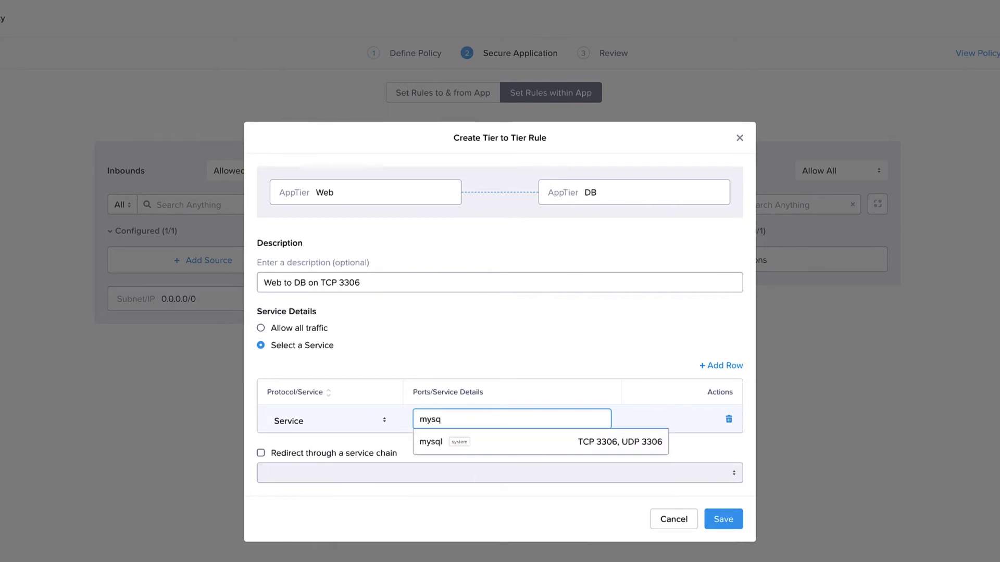
text(l)
click(430, 442)
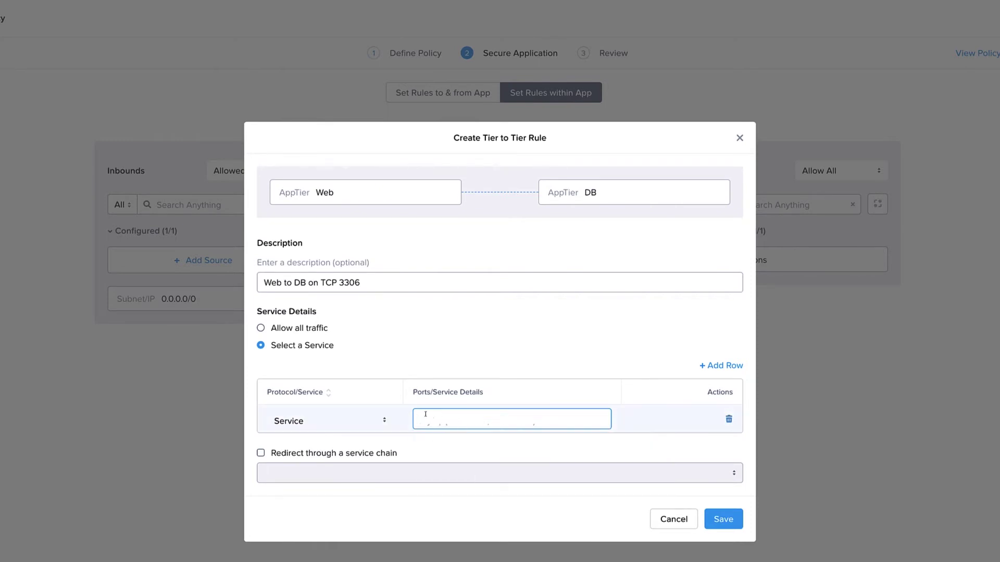
click(723, 520)
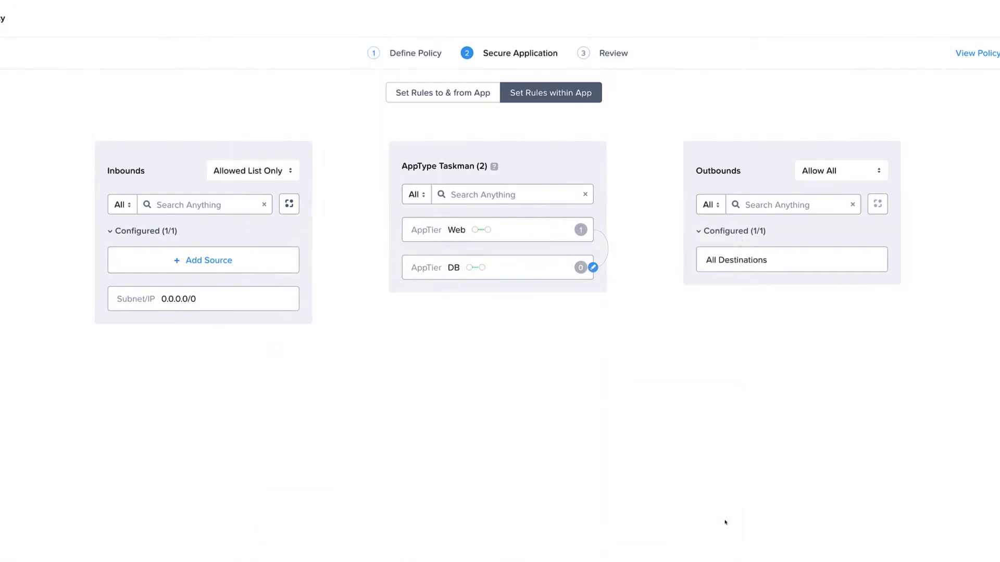
Keep the app's outbound traffic set to Allow All
mouse_move(609, 250)
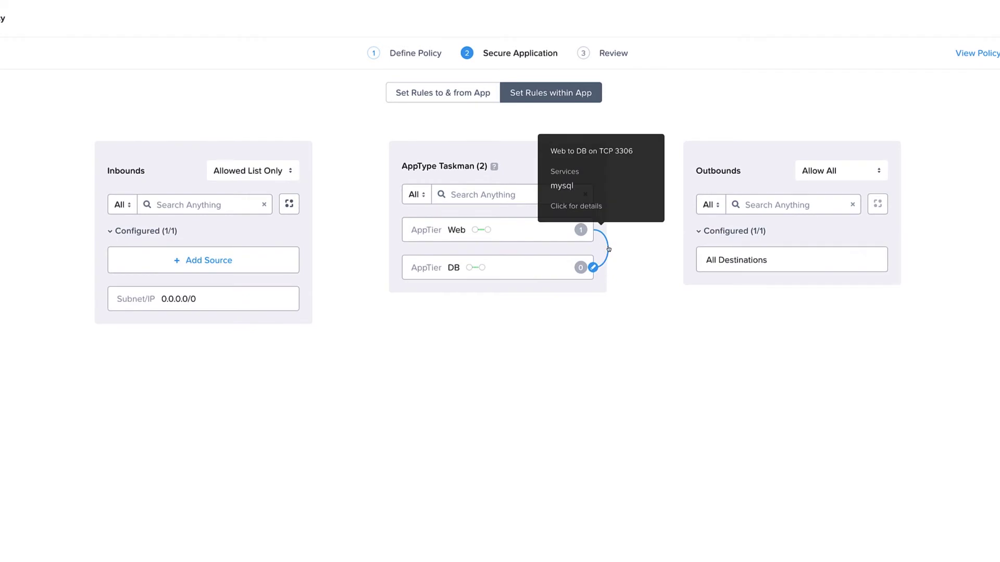
click(455, 94)
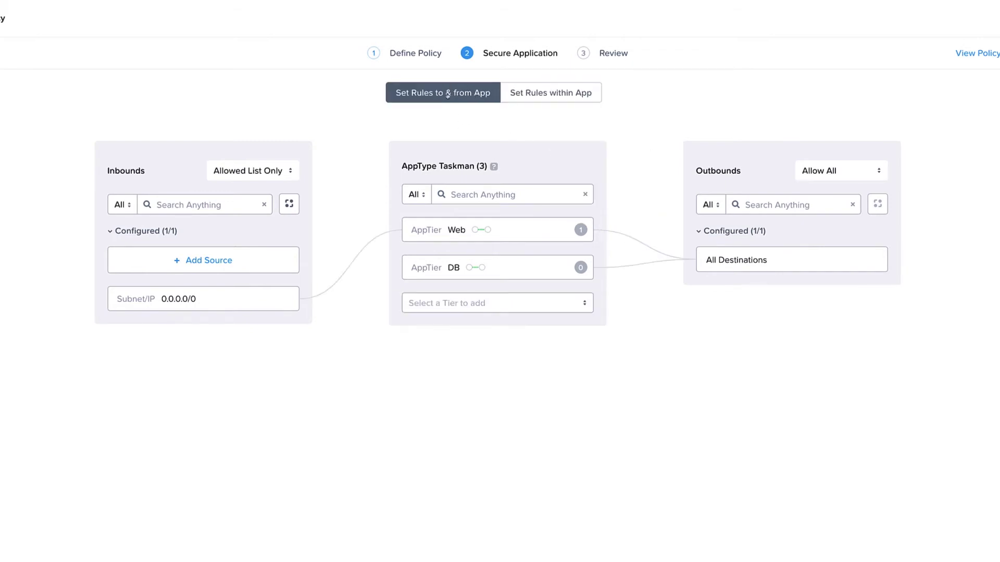
click(877, 174)
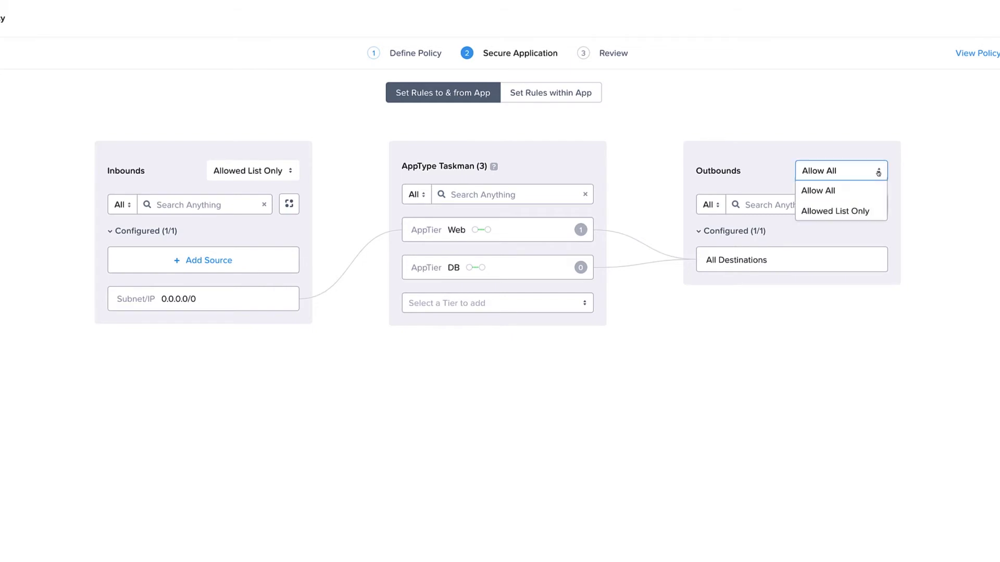
click(819, 194)
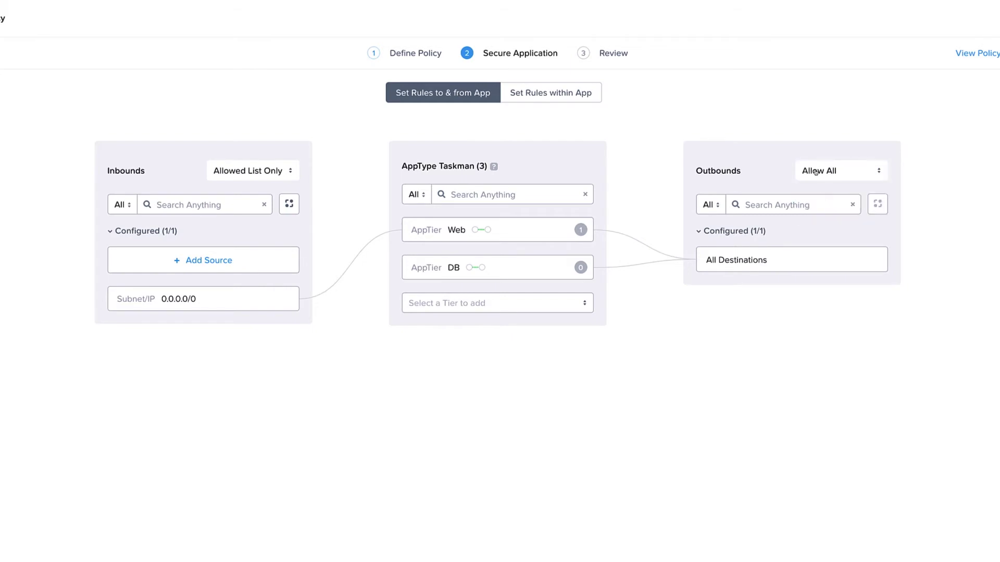
click(878, 174)
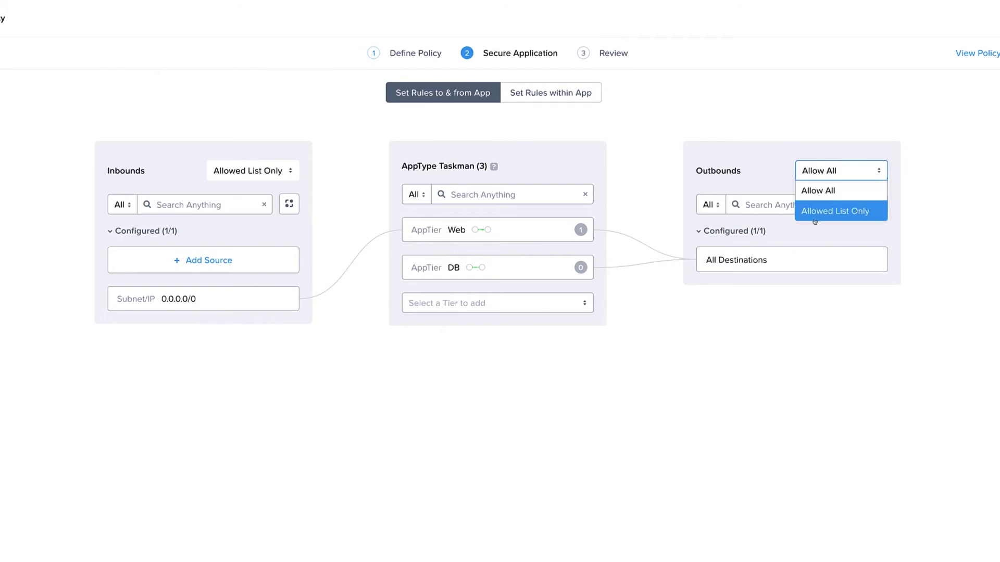
click(831, 195)
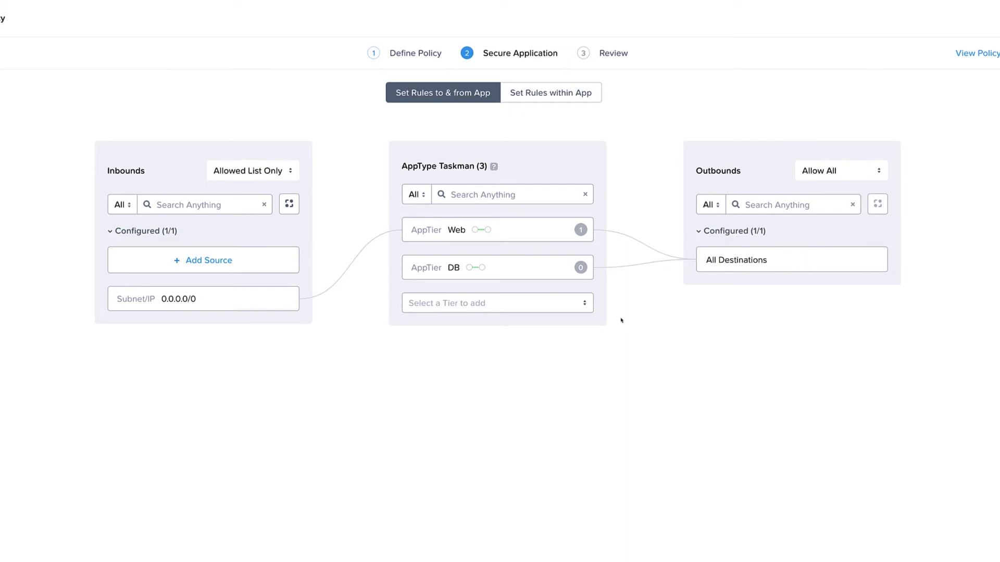
Set the Web tier to block traffic between its VMs and advance to Review
click(553, 94)
mouse_move(506, 234)
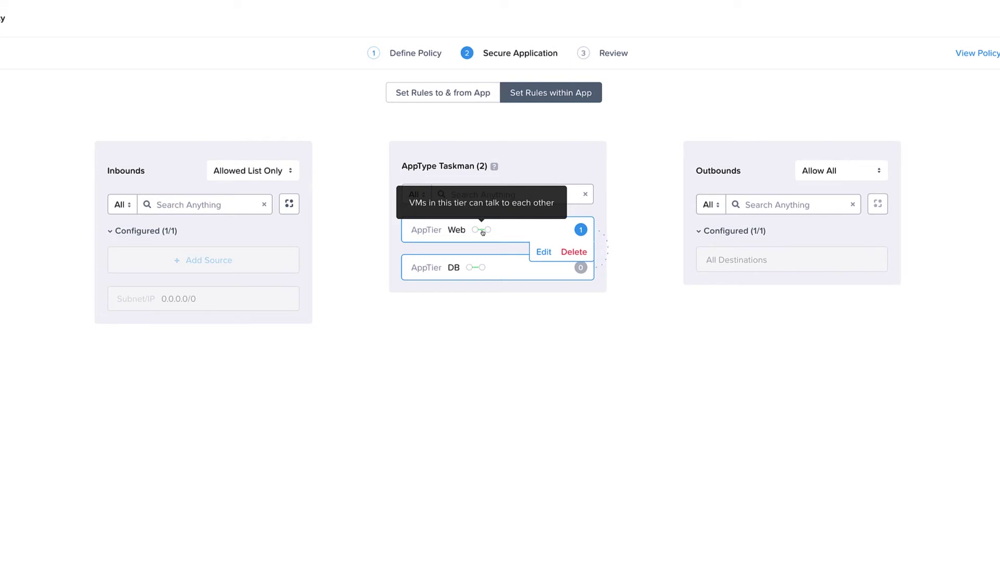
click(543, 252)
click(416, 275)
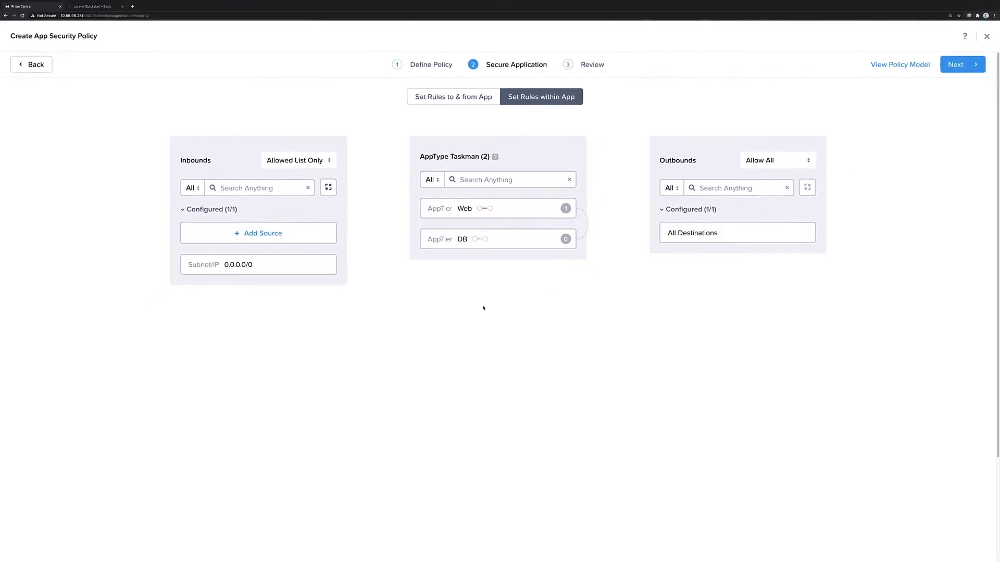
click(955, 67)
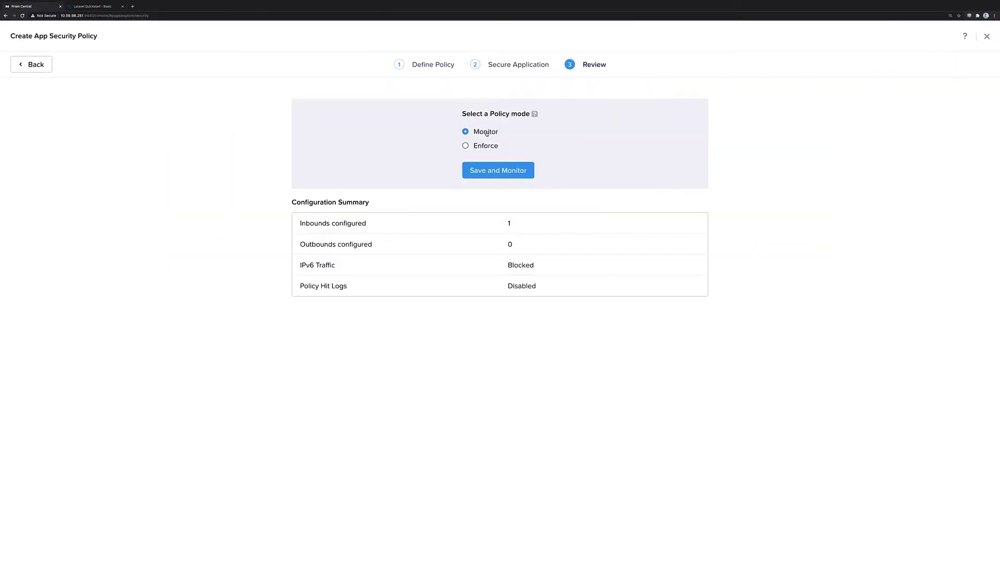
Save Demo-TaskMan in Monitor mode and open its details from the policies list
click(503, 174)
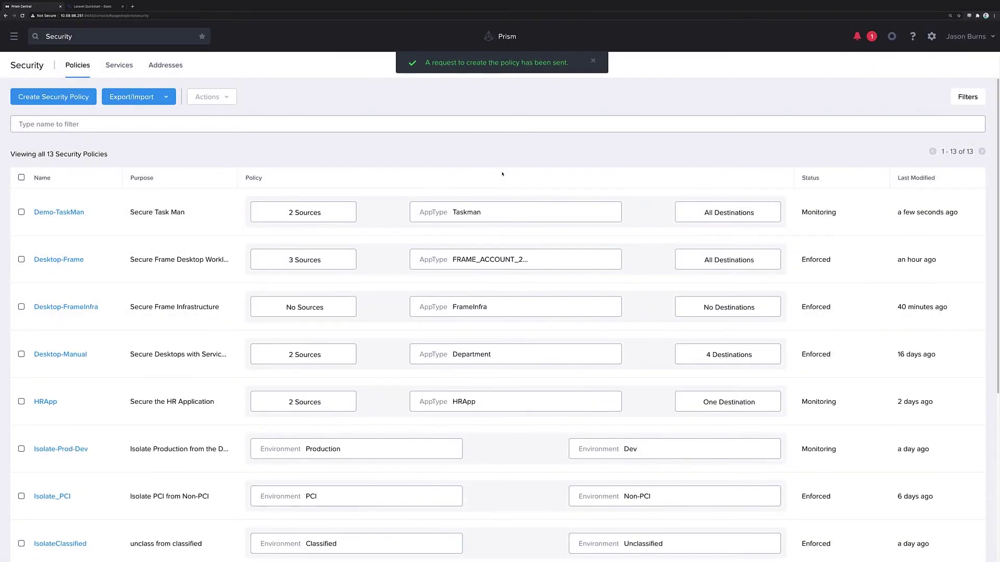
click(69, 212)
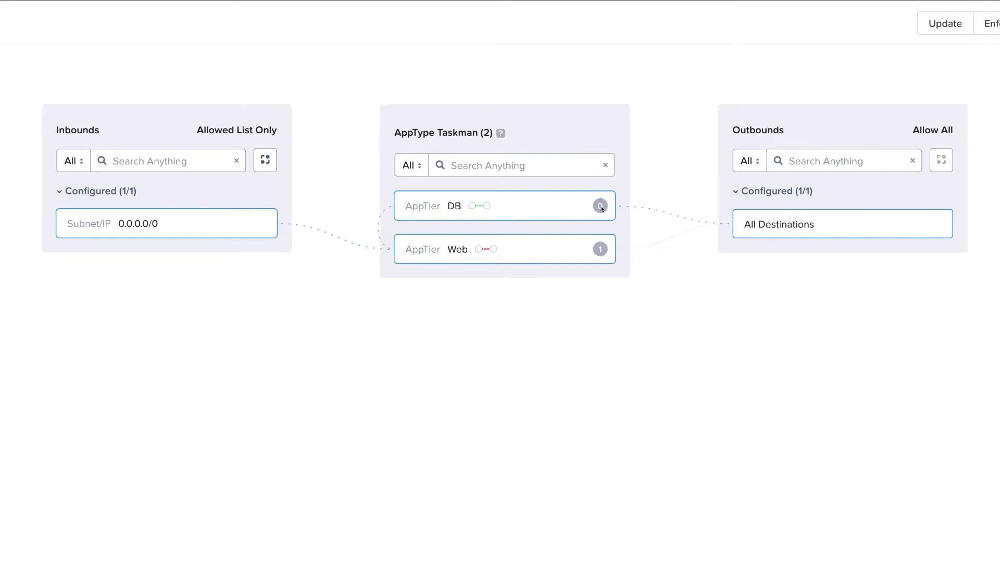
Verify the AppTier DB tier's Category VMs list shows 'No data found', then close the Demo-TaskMan policy
click(600, 207)
drag(473, 401, 560, 405)
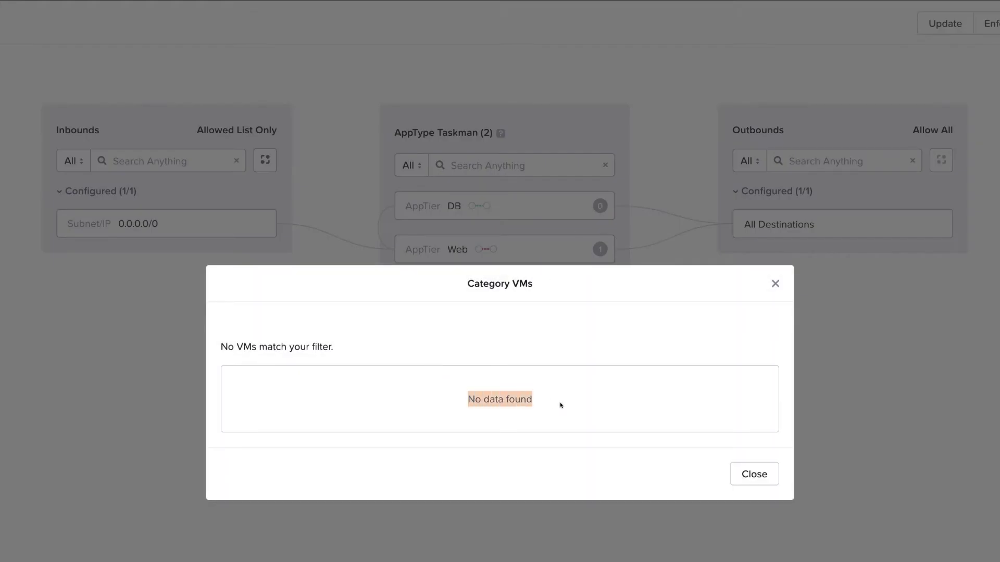
click(752, 474)
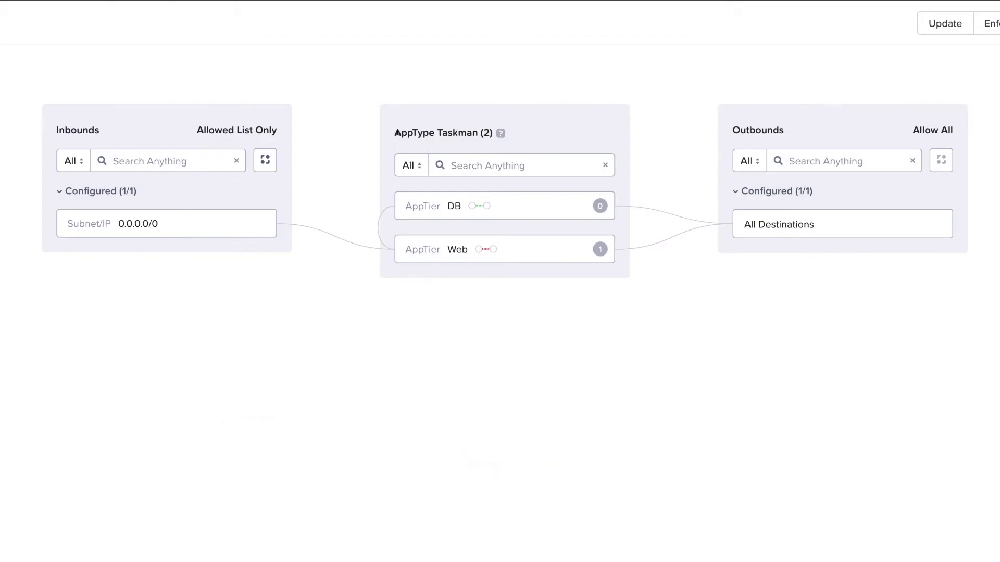
drag(396, 133, 480, 134)
drag(409, 210, 460, 212)
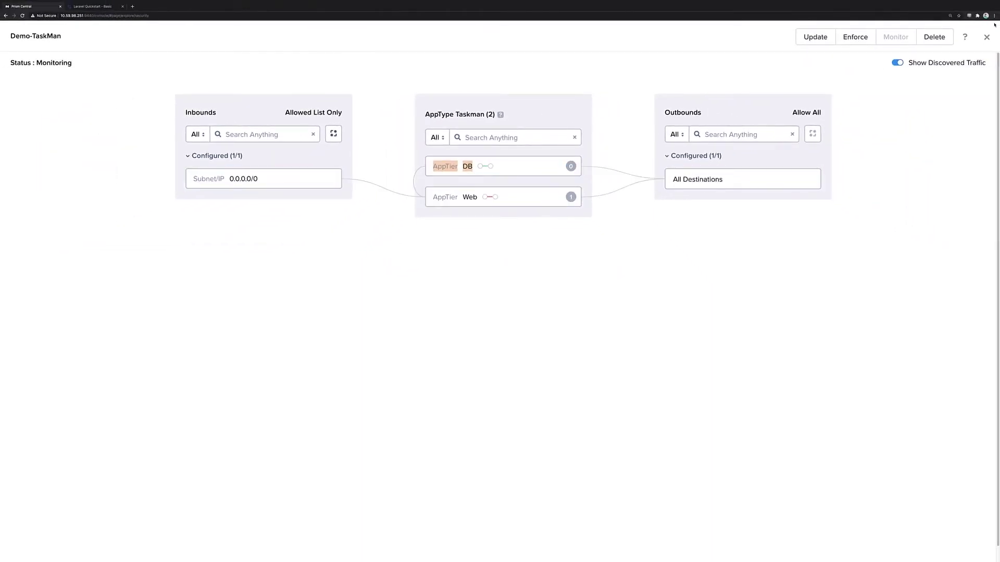
click(986, 37)
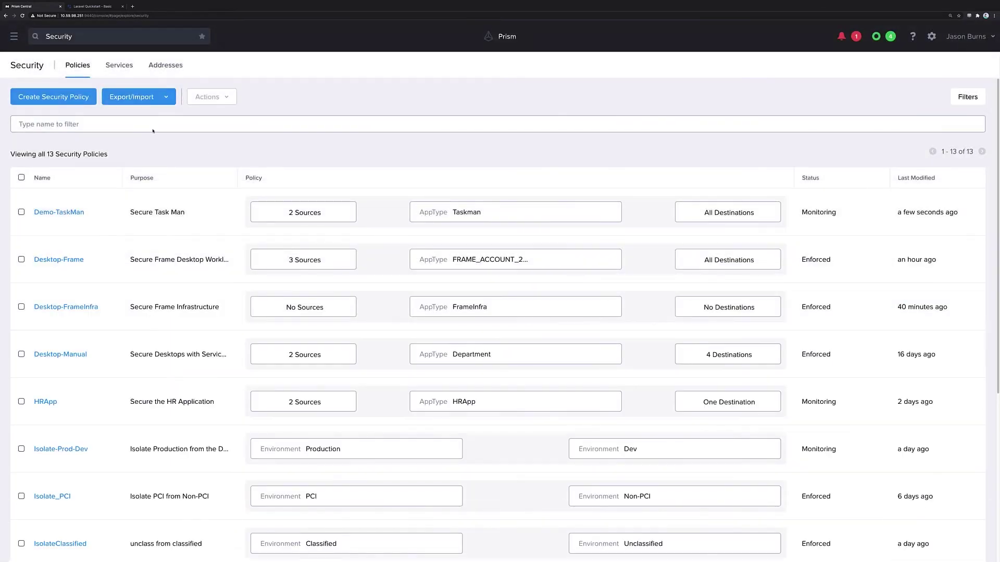
click(14, 37)
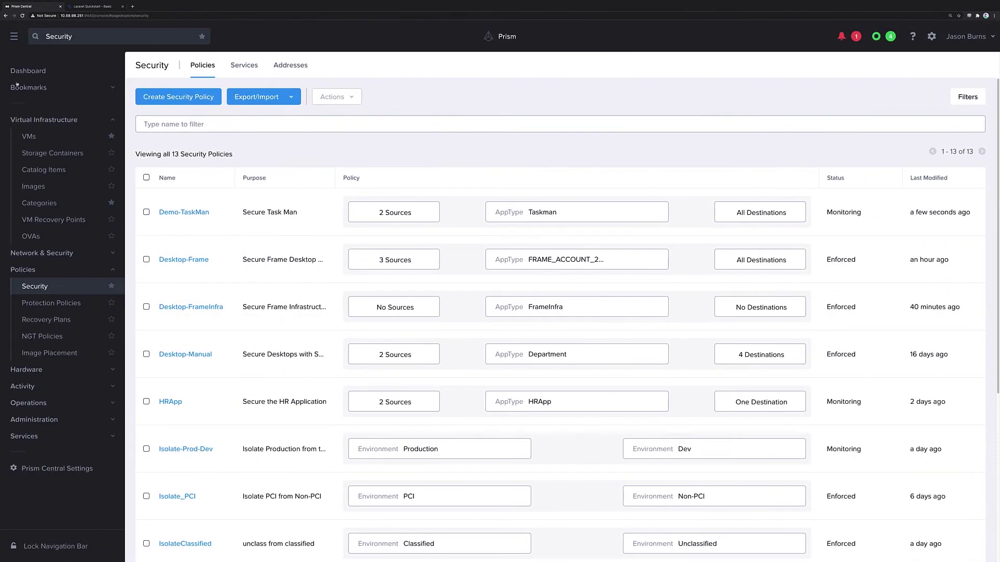
In the VMs list, select fqs-vm-02 and open its Manage Categories dialog
click(41, 136)
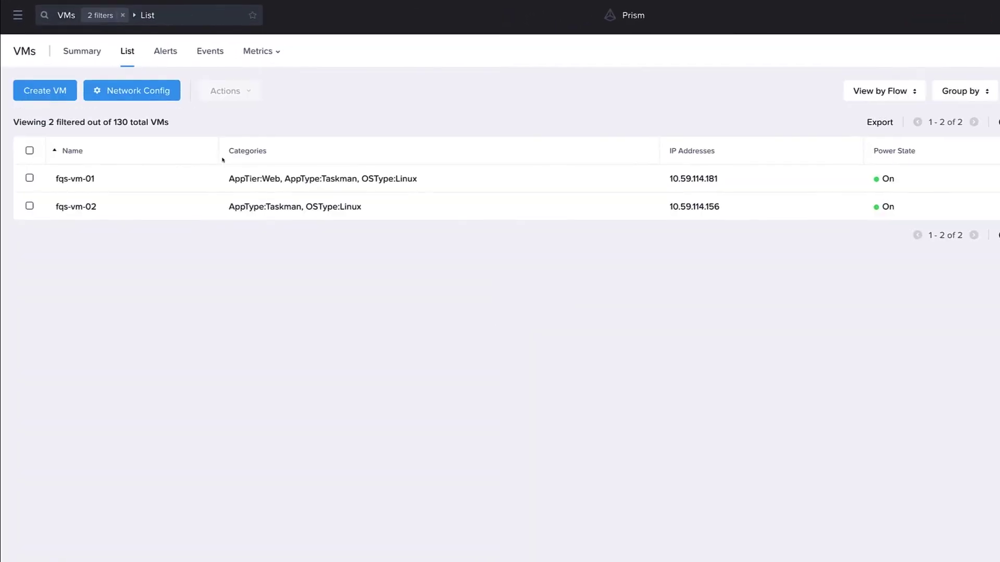
drag(229, 207, 363, 212)
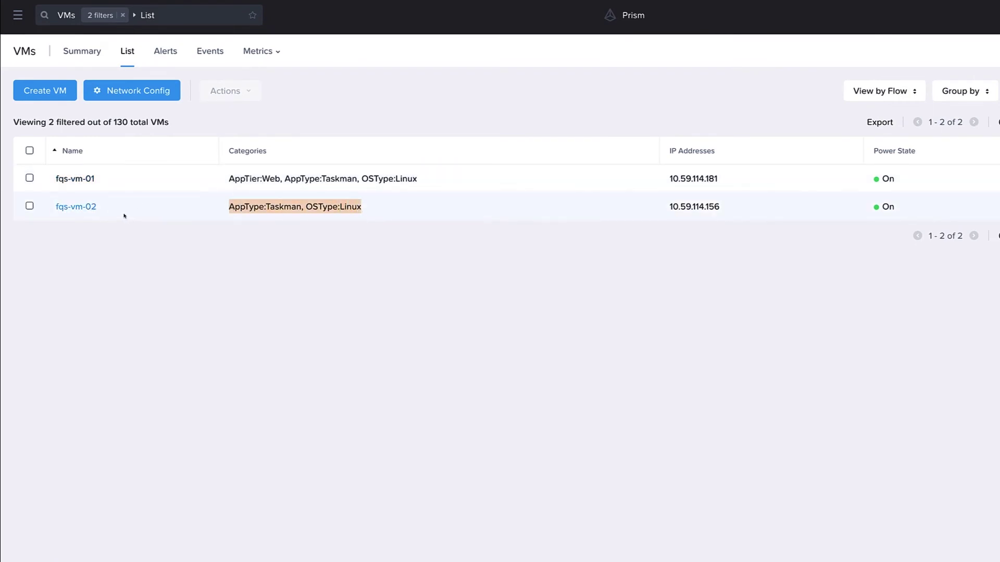
click(29, 207)
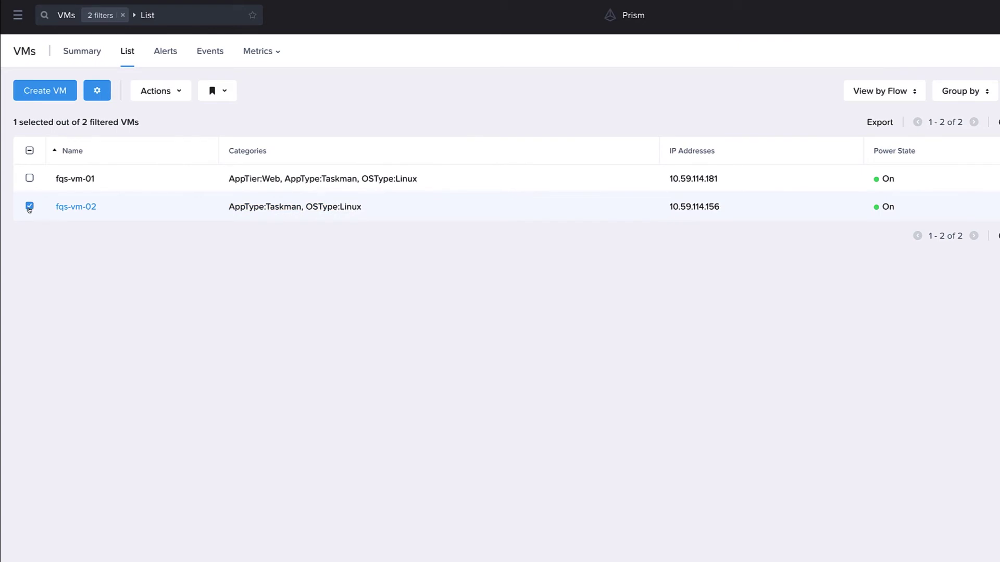
right_click(184, 209)
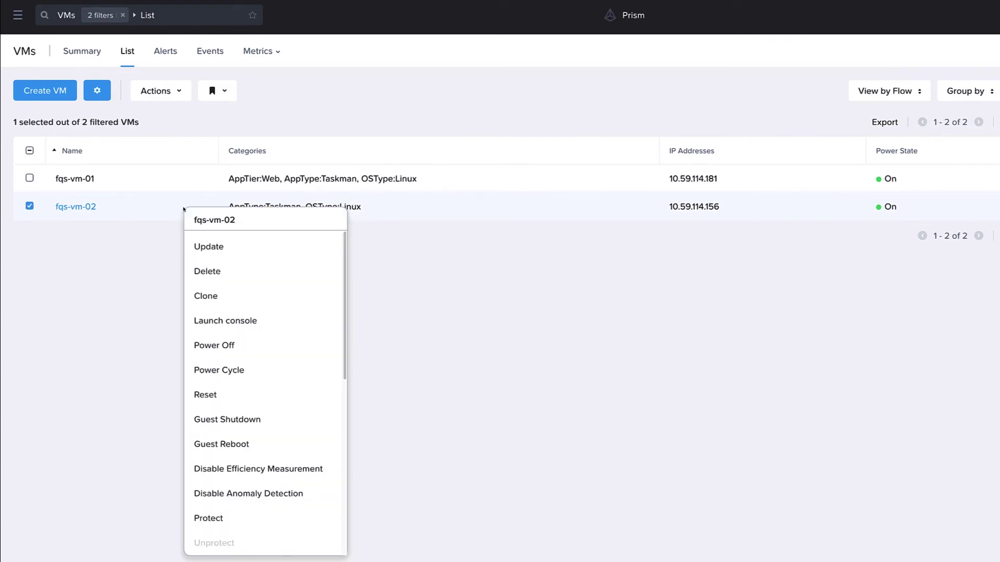
scroll(250, 383, down, 2)
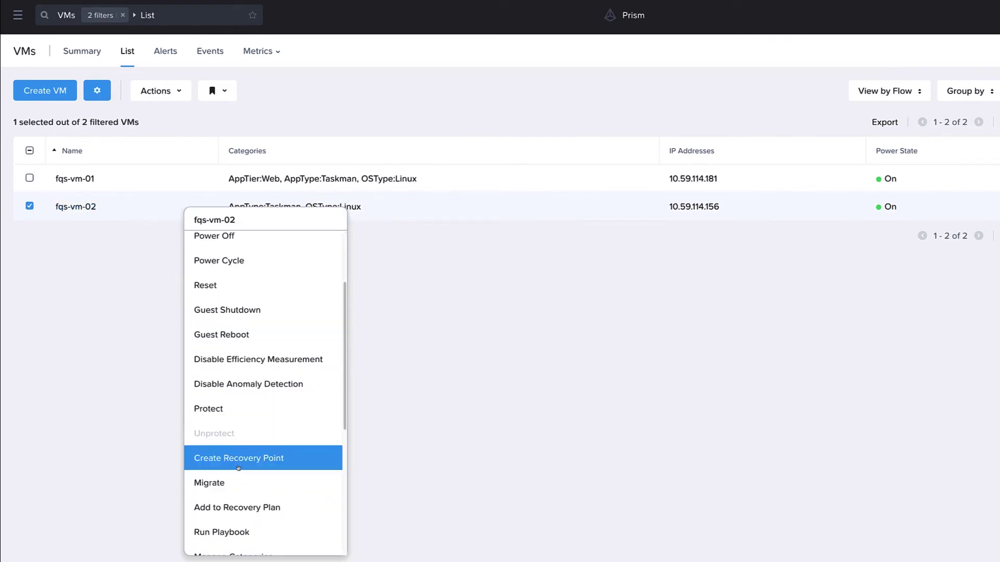
scroll(238, 471, down, 2)
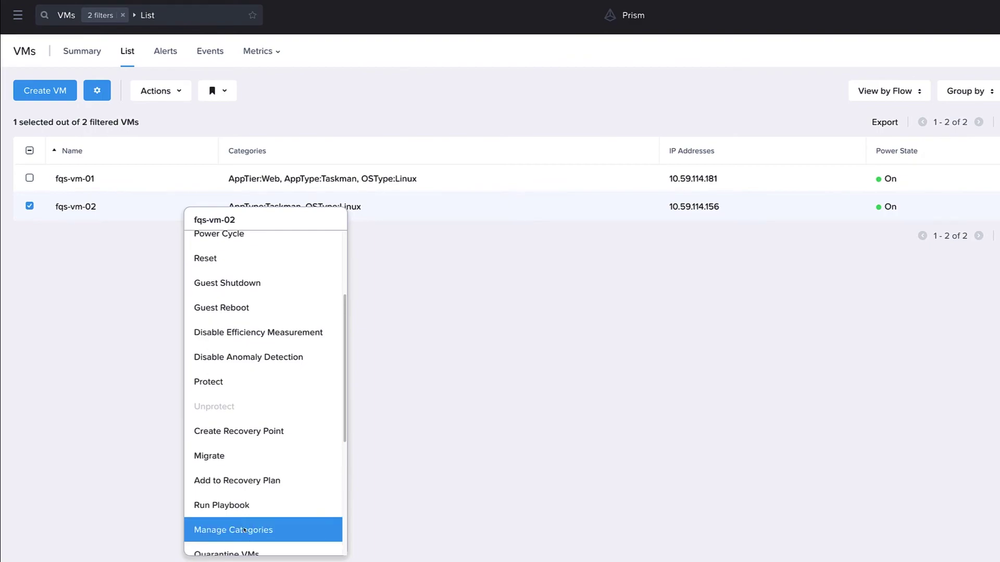
click(243, 530)
Add the AppTier: DB category to fqs-vm-02 and save
click(353, 219)
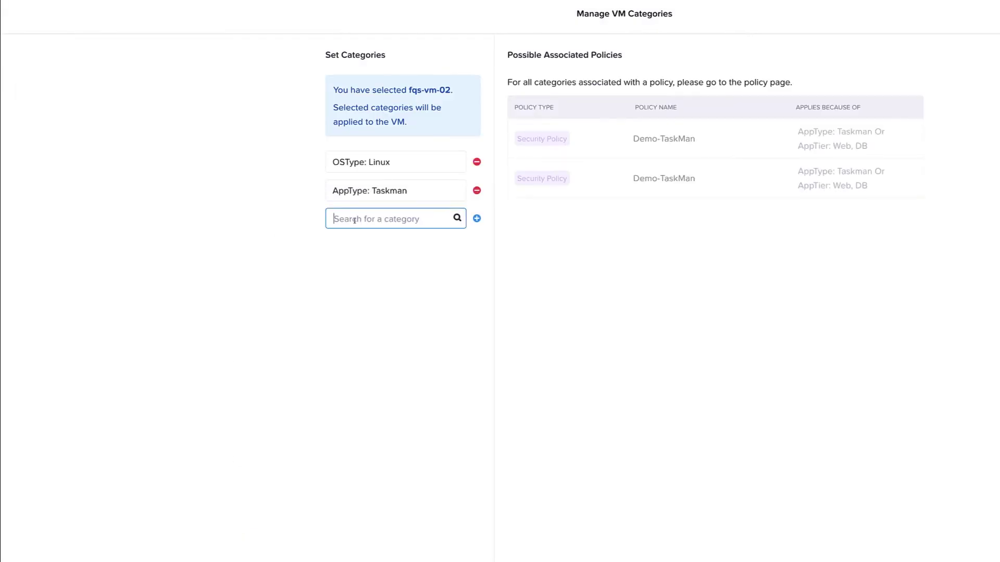
text(DB)
click(352, 240)
click(352, 273)
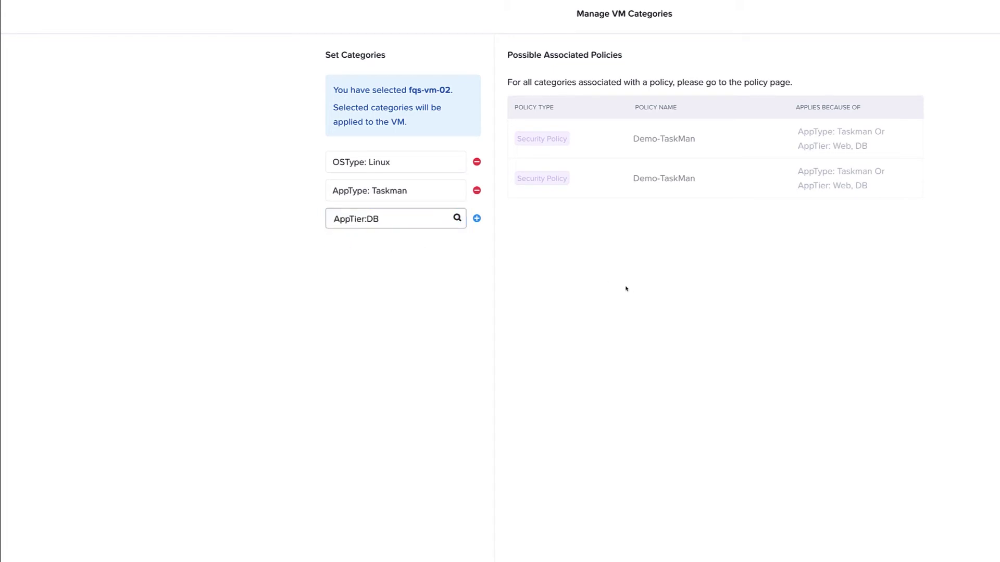
click(476, 219)
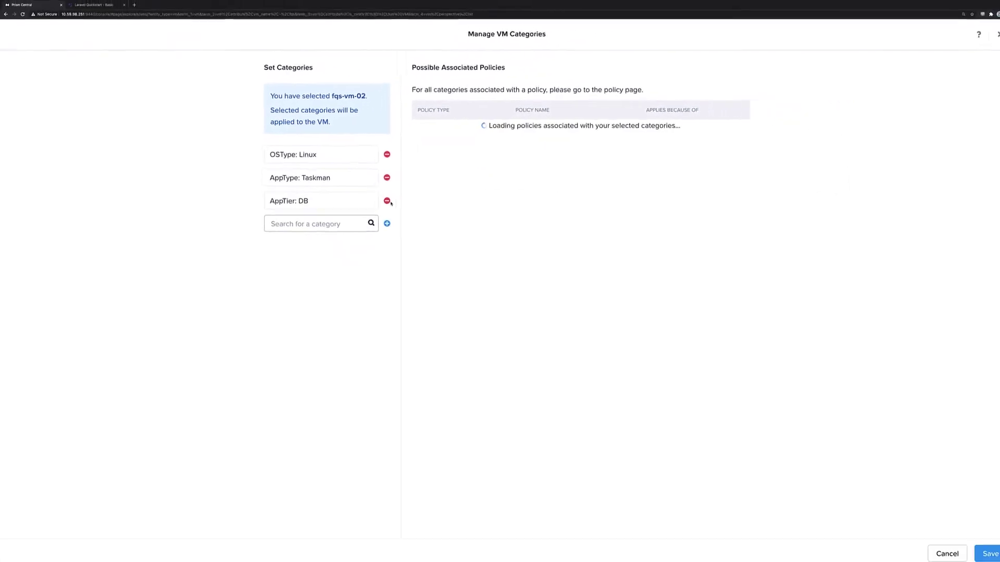
click(977, 547)
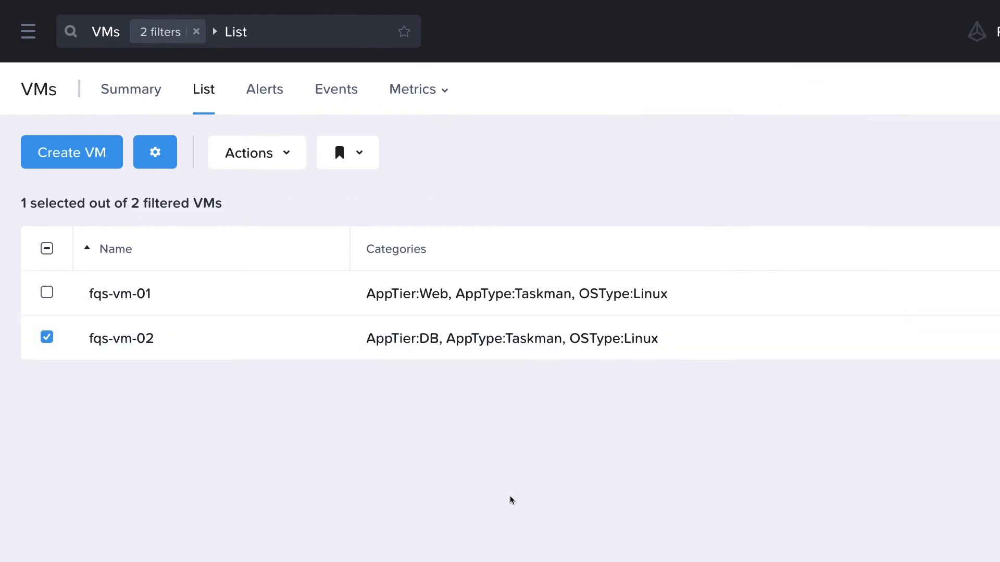
Open the Demo-TaskMan policy from the Security Policies list
drag(368, 339, 414, 320)
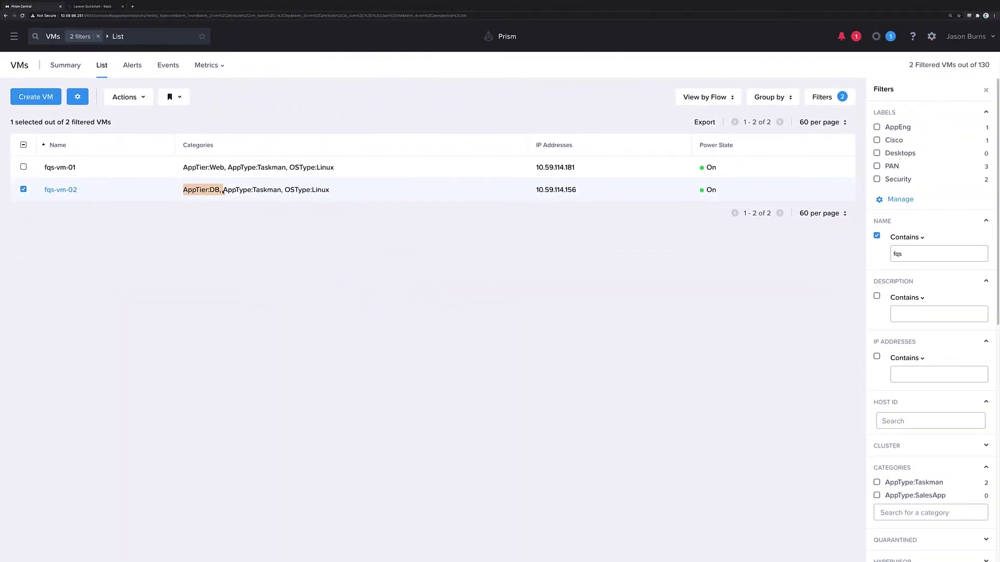
click(15, 37)
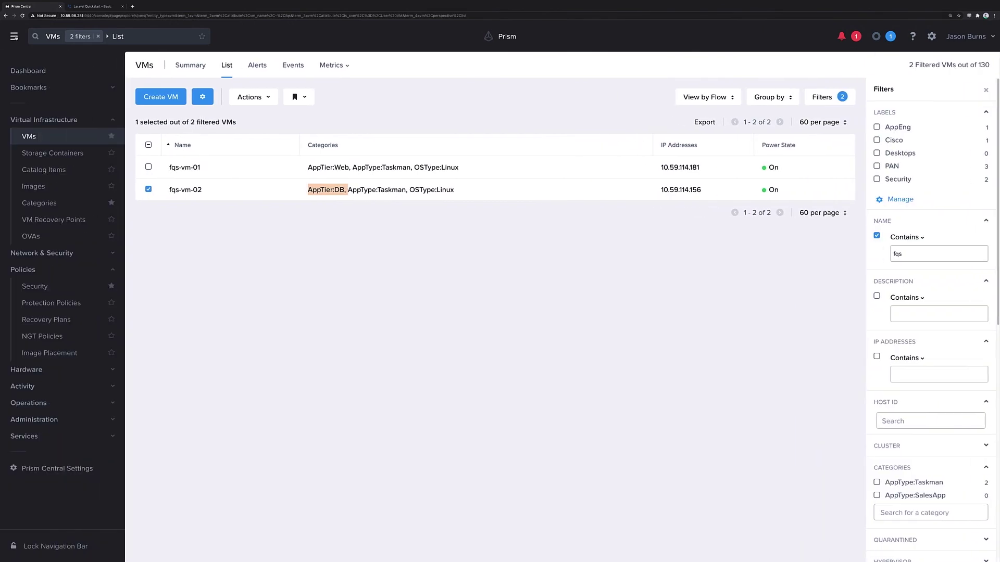
click(37, 288)
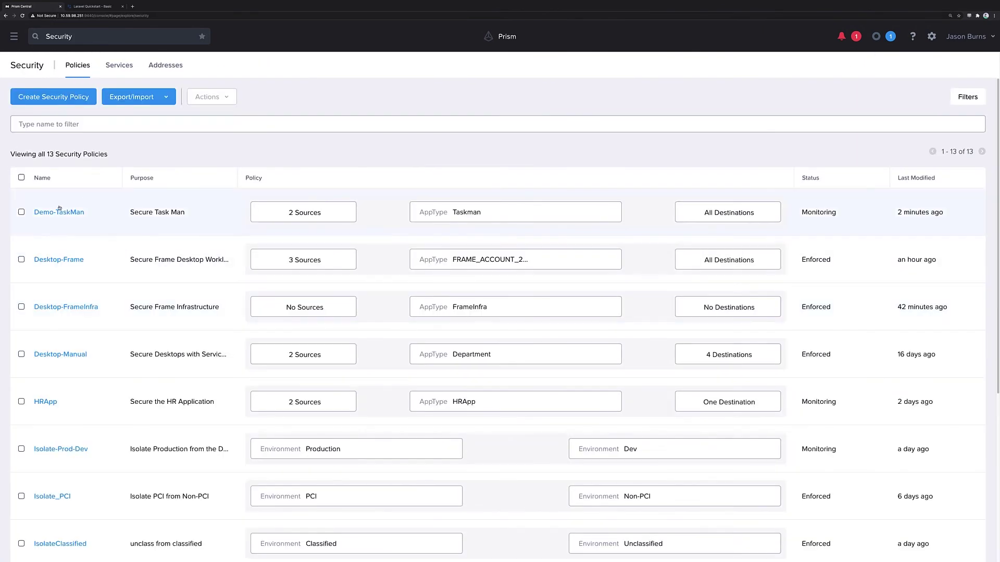
click(63, 213)
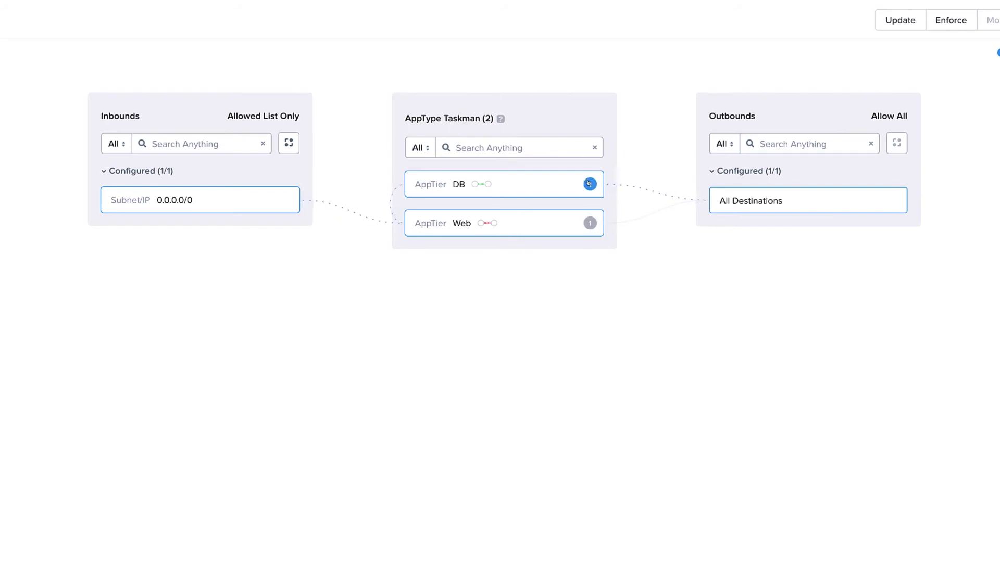
Check that the DB tier holds fqs-vm-02 and the Web tier holds fqs-vm-01 (10.59.114.181)
click(590, 184)
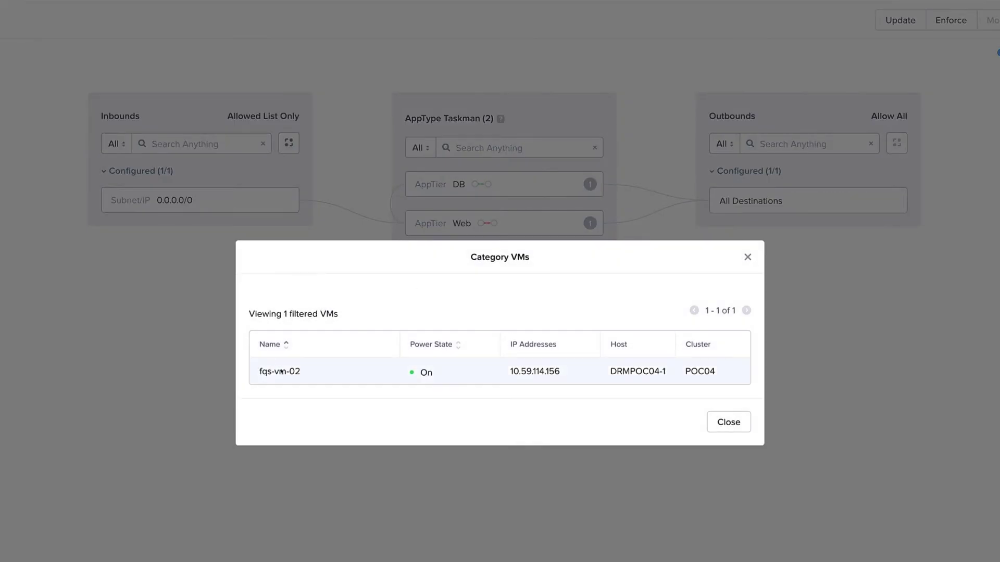
click(735, 423)
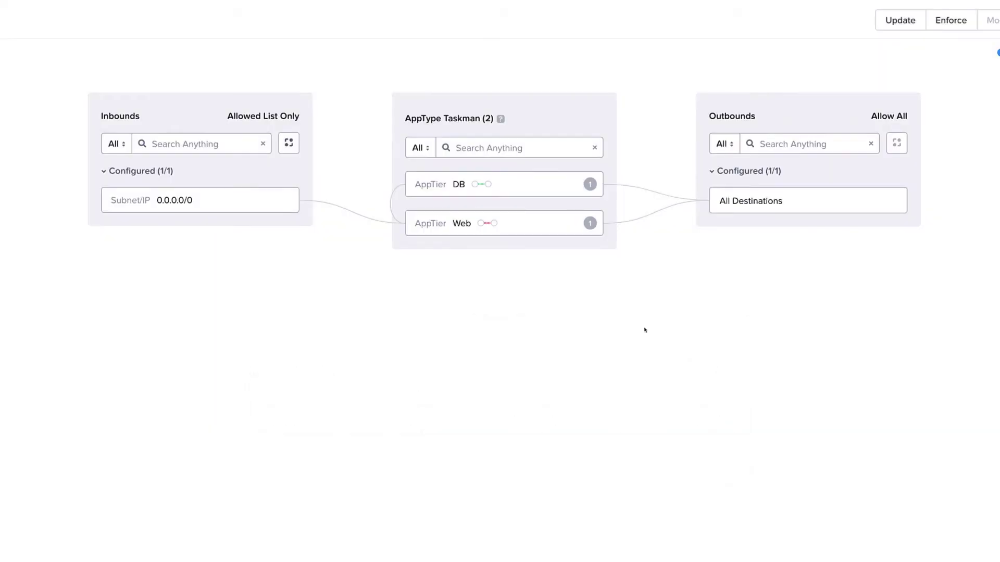
click(587, 224)
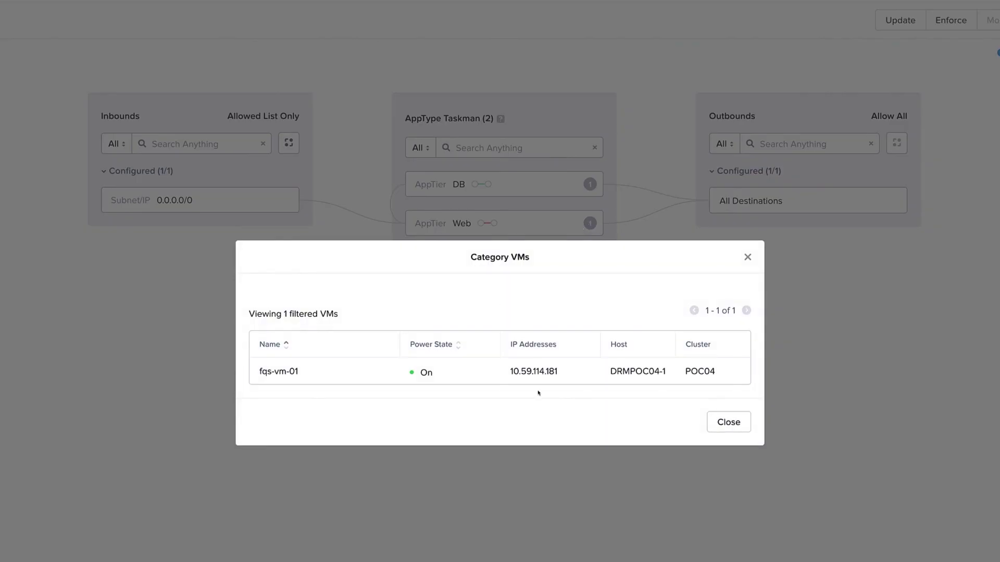
drag(557, 373, 501, 372)
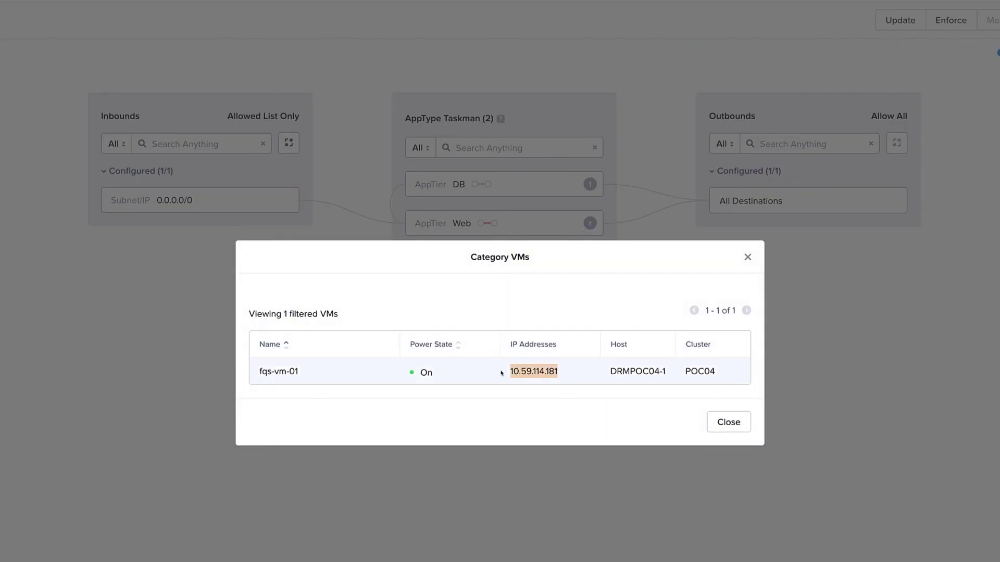
click(727, 419)
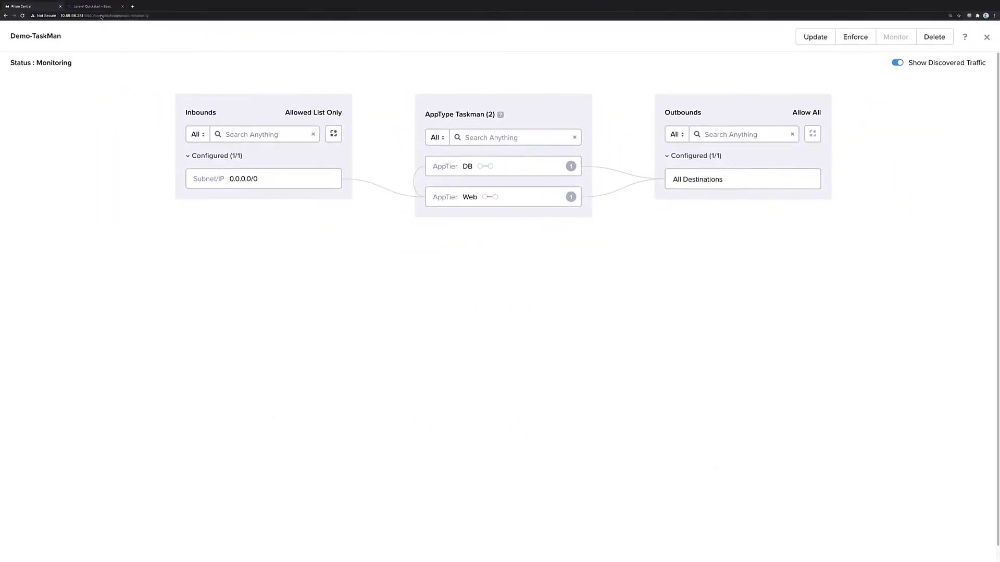
click(98, 7)
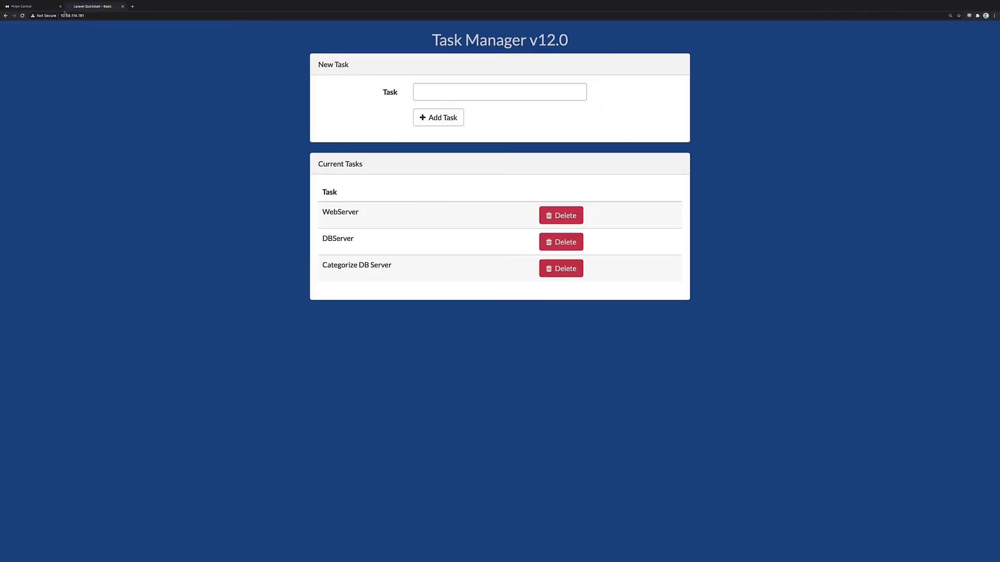
Reload the Task Manager page and delete the 'Categorize DB Server' task
click(65, 15)
key(Return)
drag(323, 265, 403, 268)
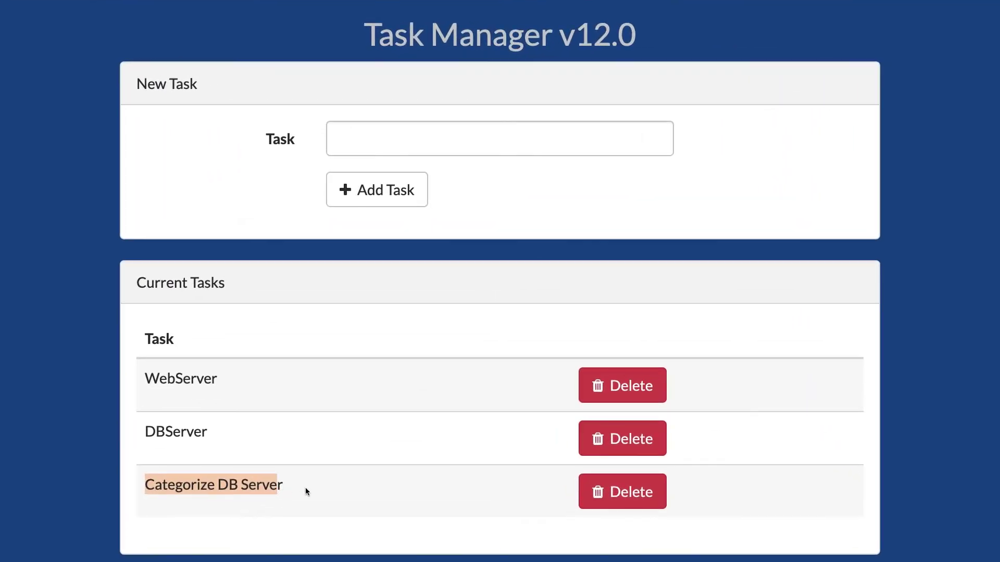
click(622, 501)
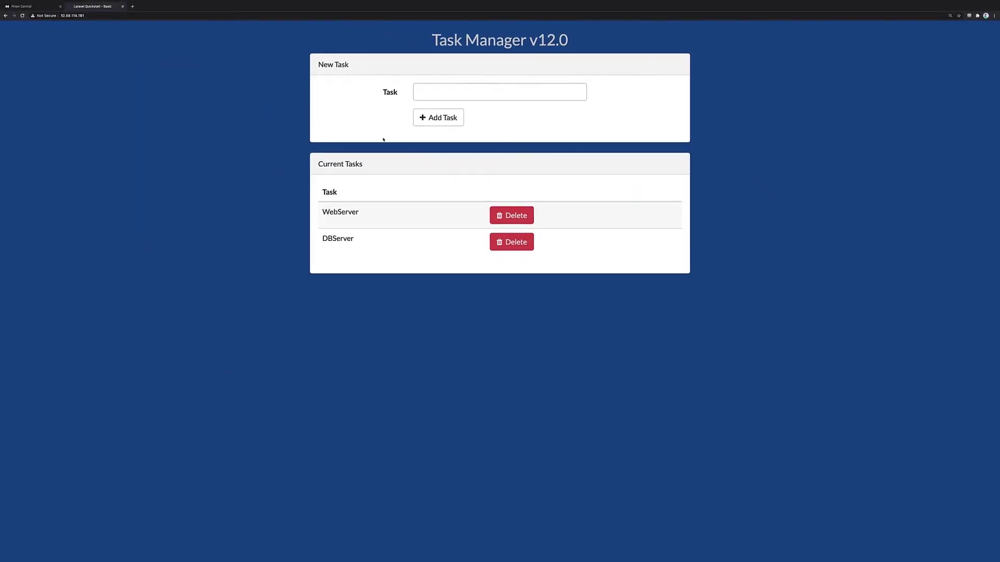
click(41, 10)
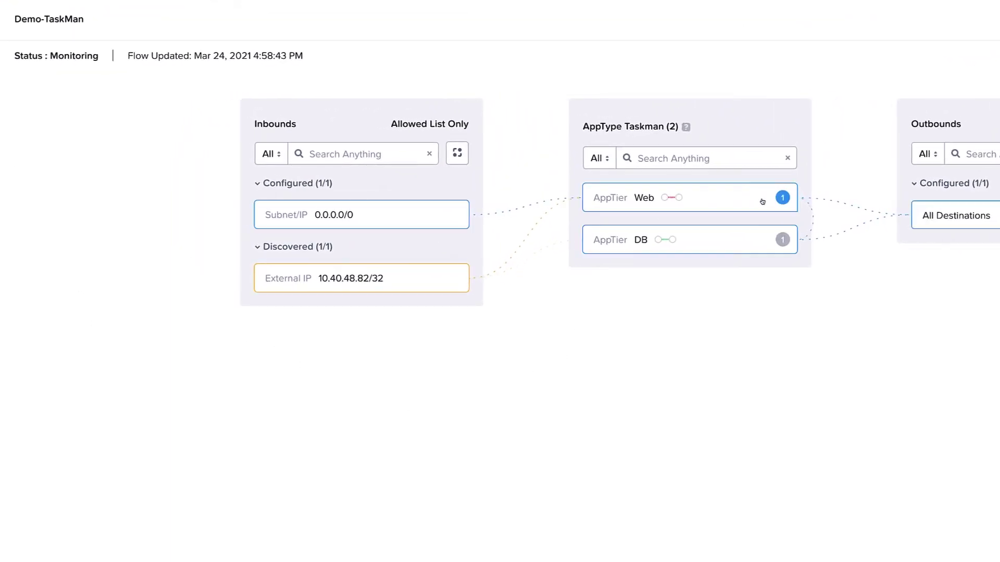
Inspect the ICMP 8, 0 flows from 10.40.48.82 to the DB and Web tiers, then choose Enforce
click(534, 260)
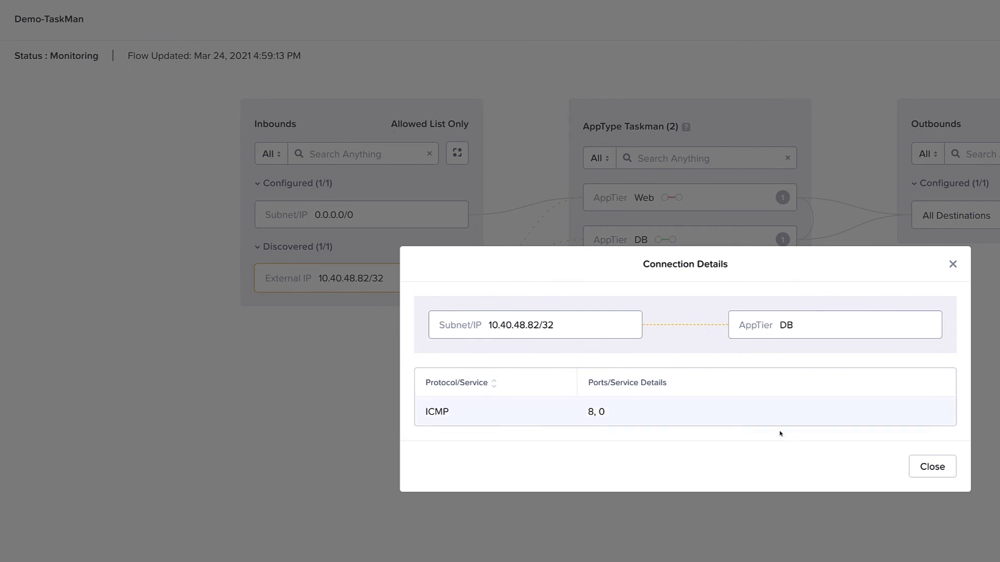
click(933, 467)
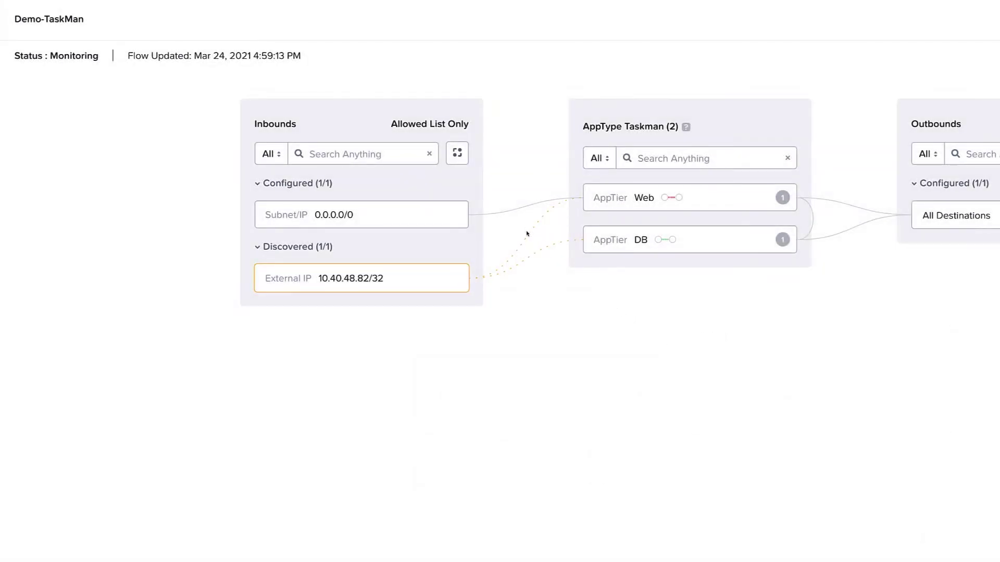
click(527, 237)
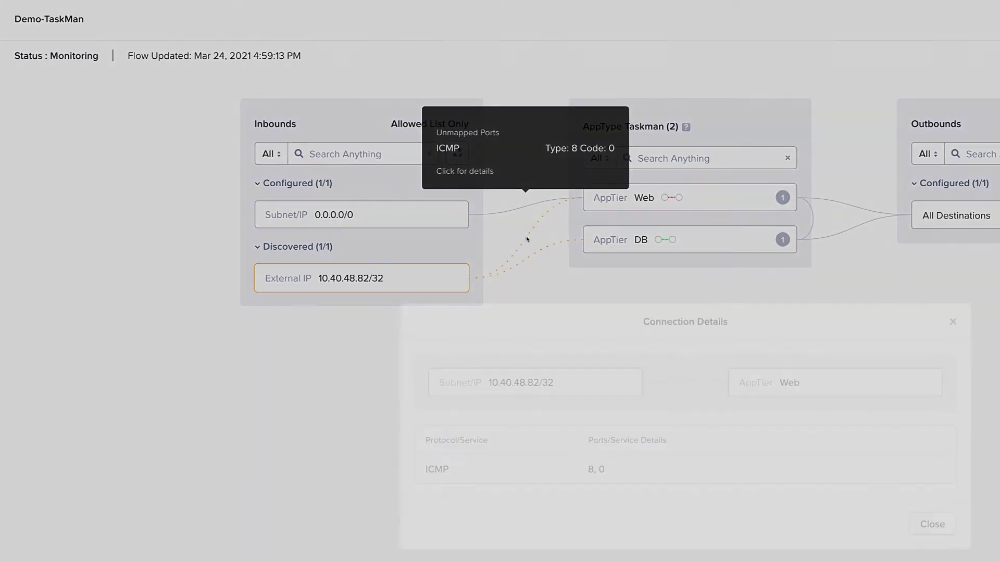
click(936, 468)
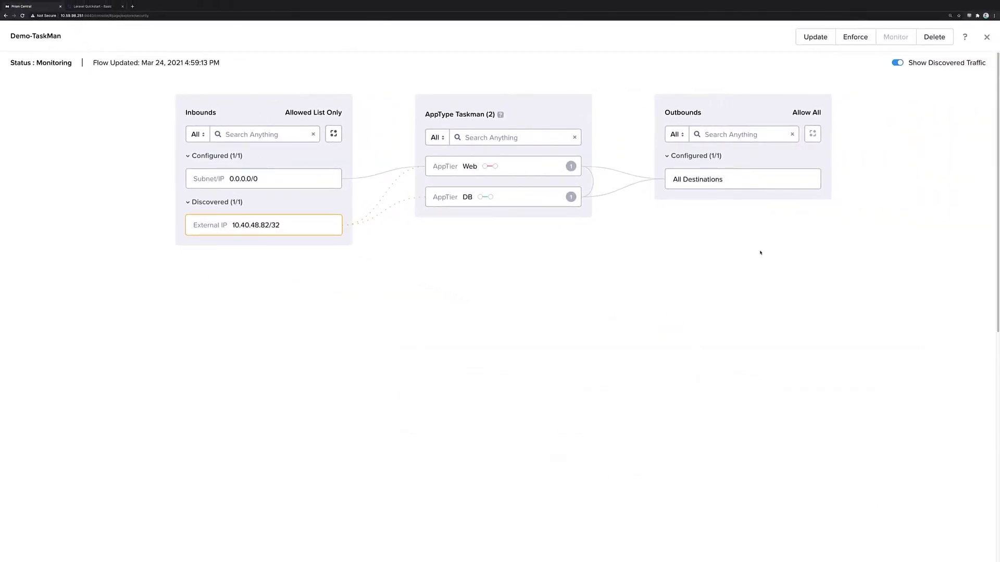
click(854, 38)
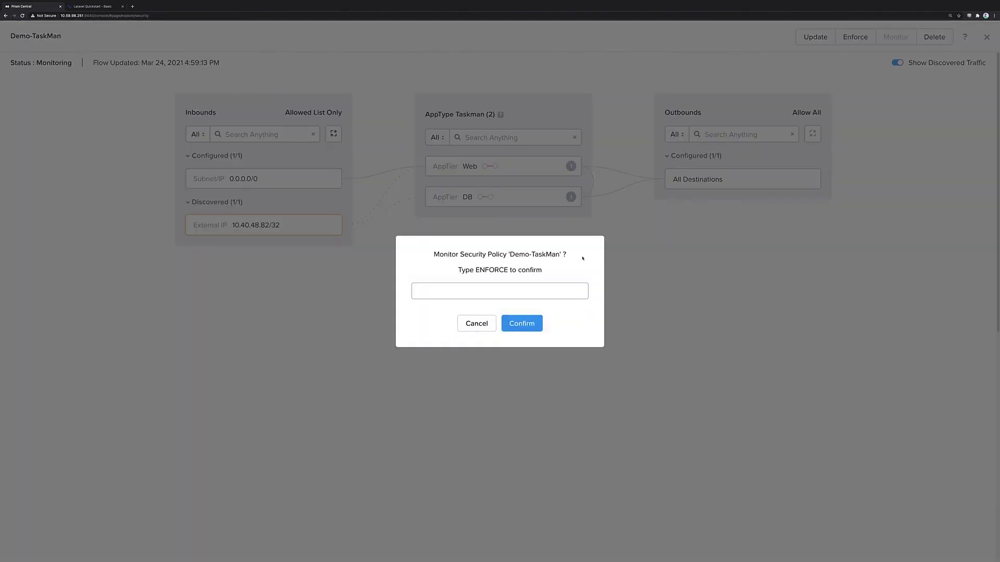
Confirm enforcement with 'ENFORCE', then inspect the now-blocked ICMP flow to the DB tier
click(525, 289)
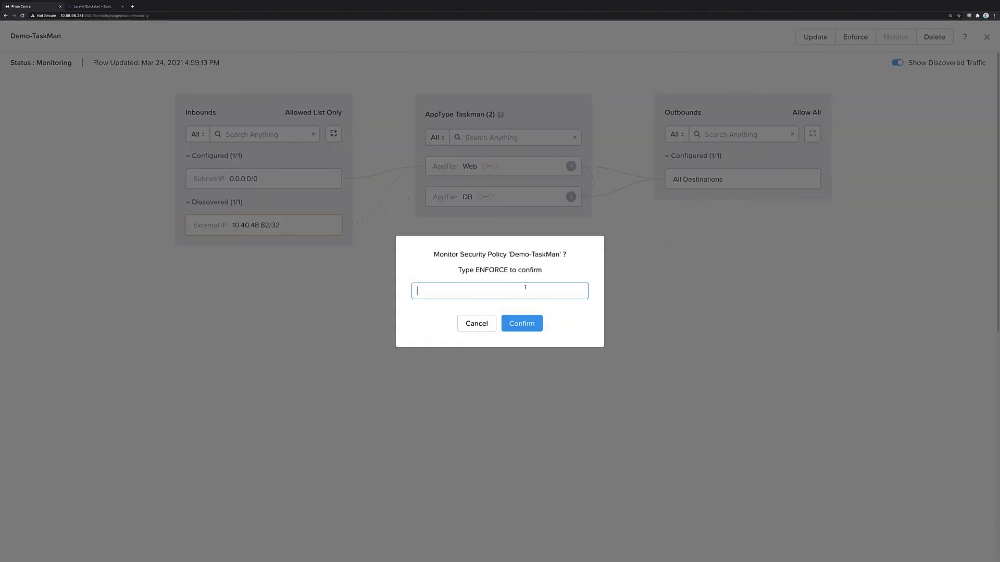
text(ENFORCE)
key(Return)
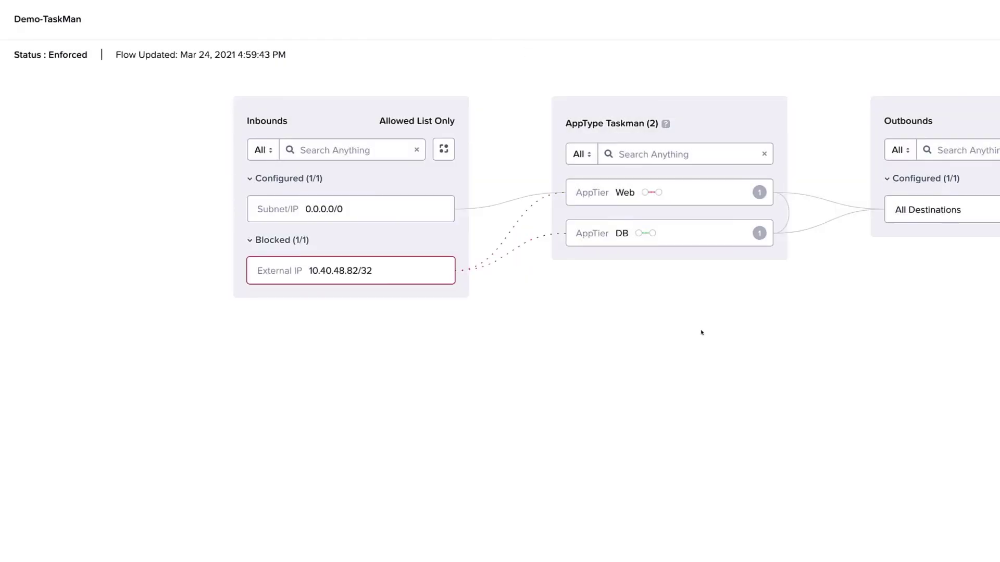
click(513, 253)
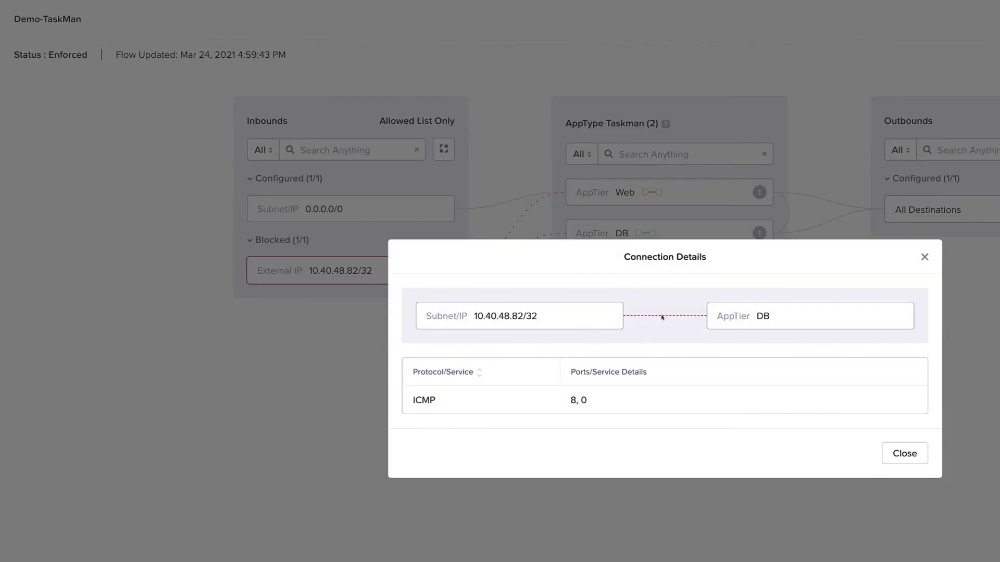
click(904, 453)
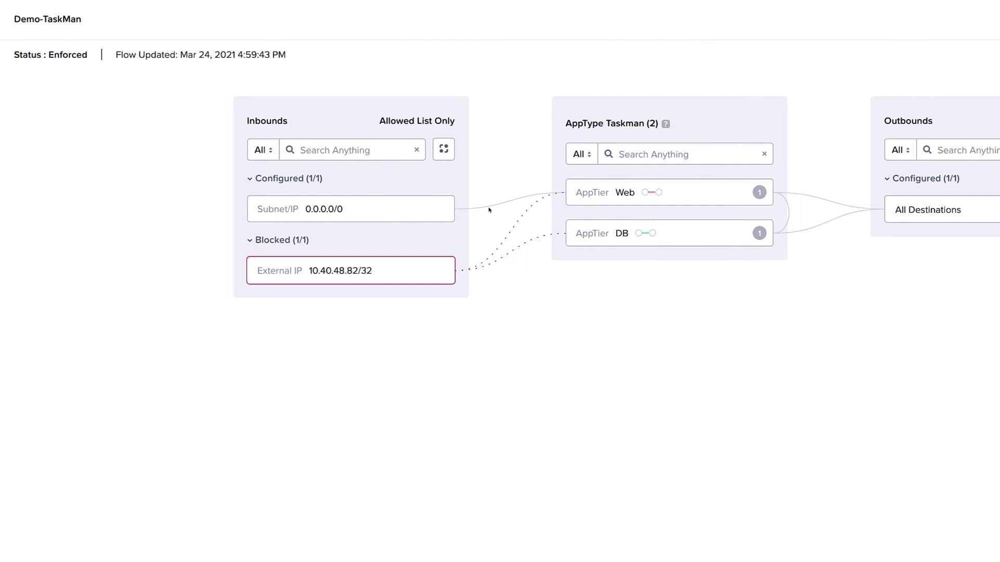
mouse_move(491, 208)
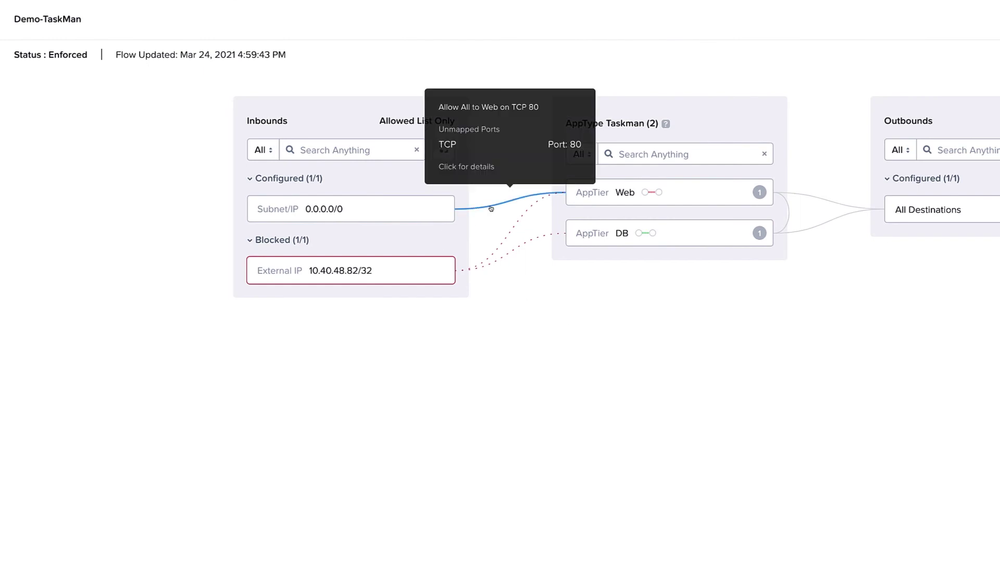
Add a task named 'Allow 80' in the Task Manager app
key(ctrl+Tab)
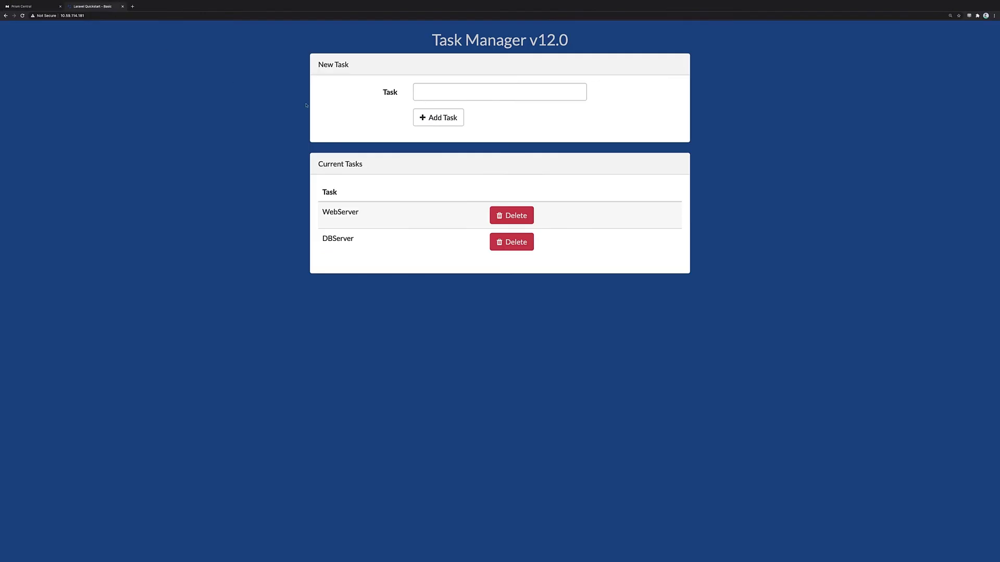
click(424, 92)
text(Allow)
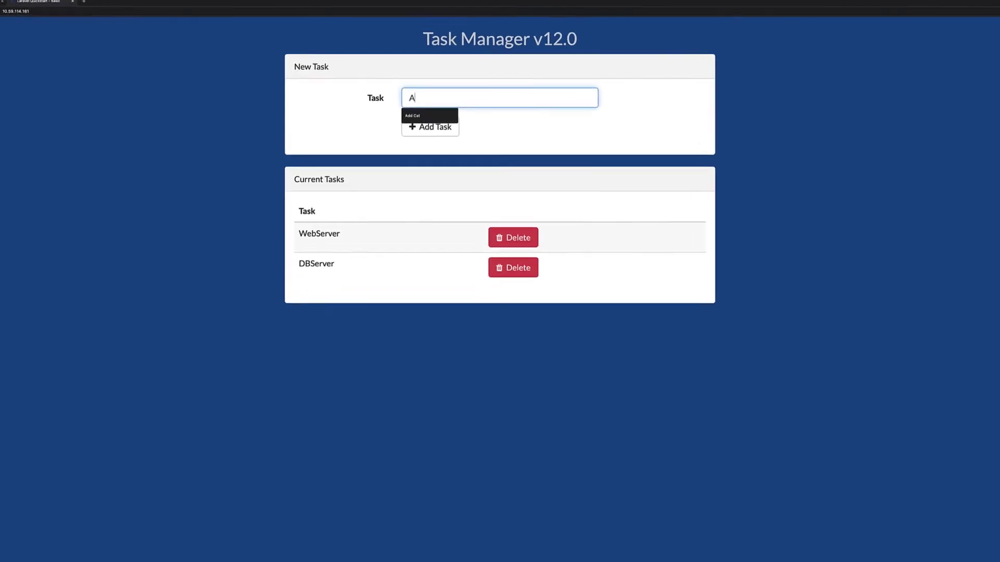
text( 80)
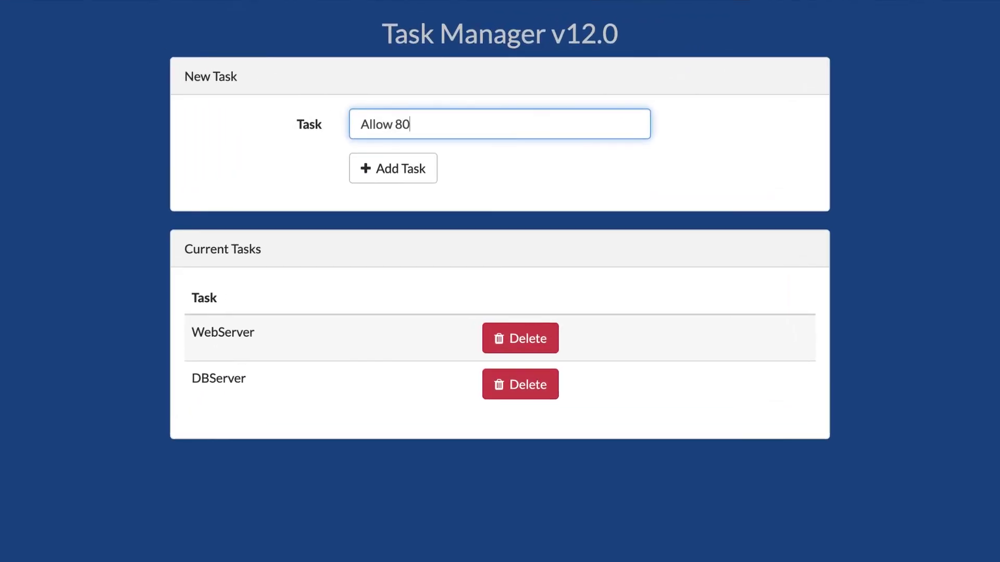
click(373, 173)
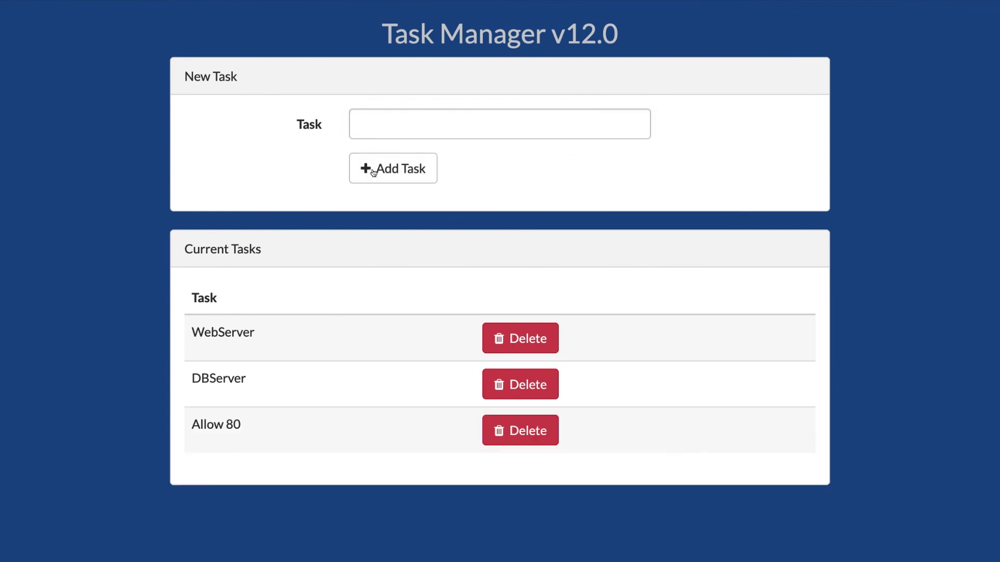